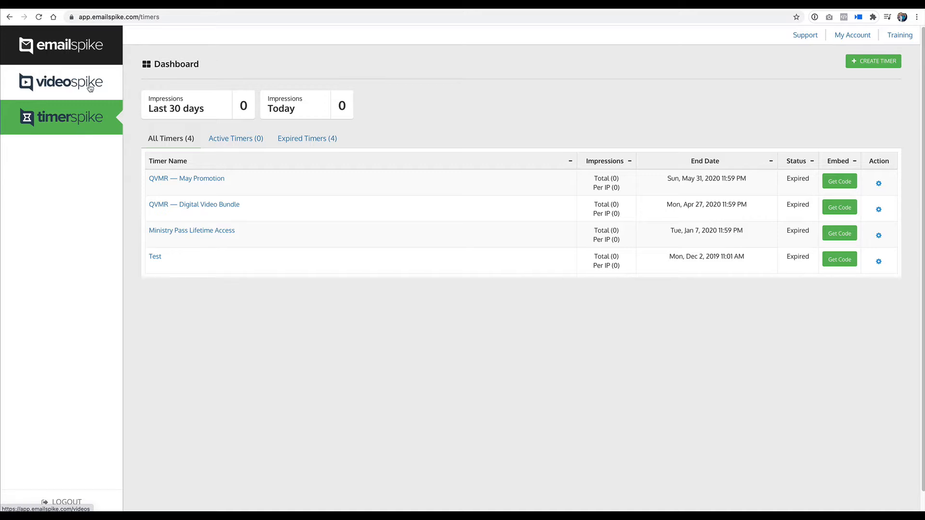
- Start a new VideoSpike video under a new campaign named Test
{"action": "left_click", "coordinate": [89, 87]}
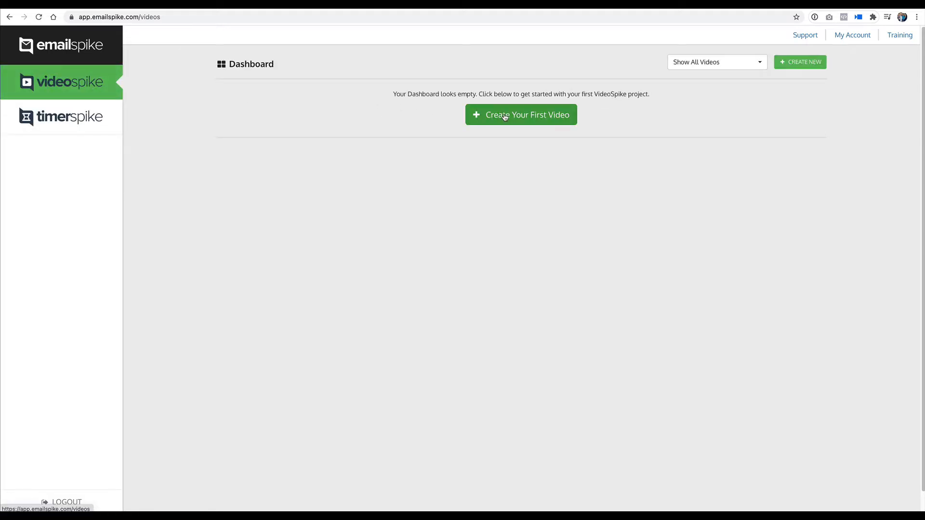
{"action": "left_click", "coordinate": [505, 117]}
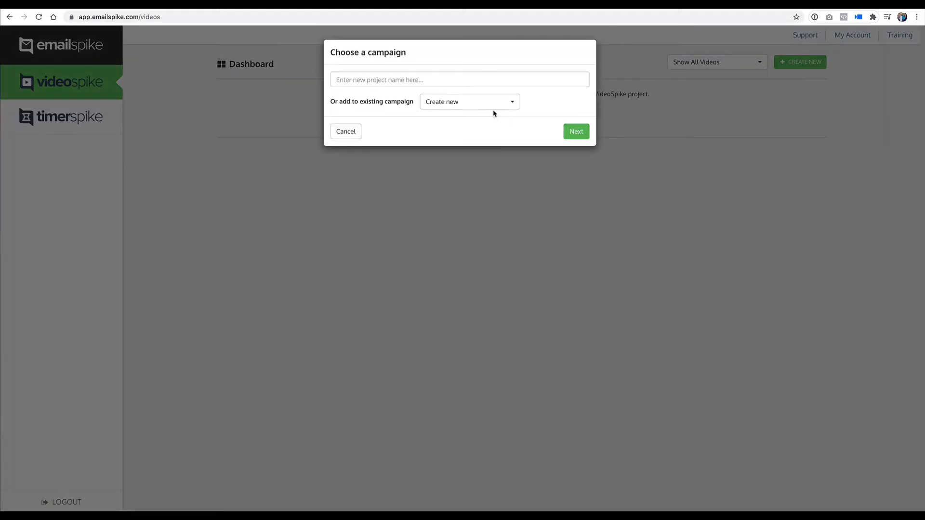
{"action": "left_click", "coordinate": [400, 81]}
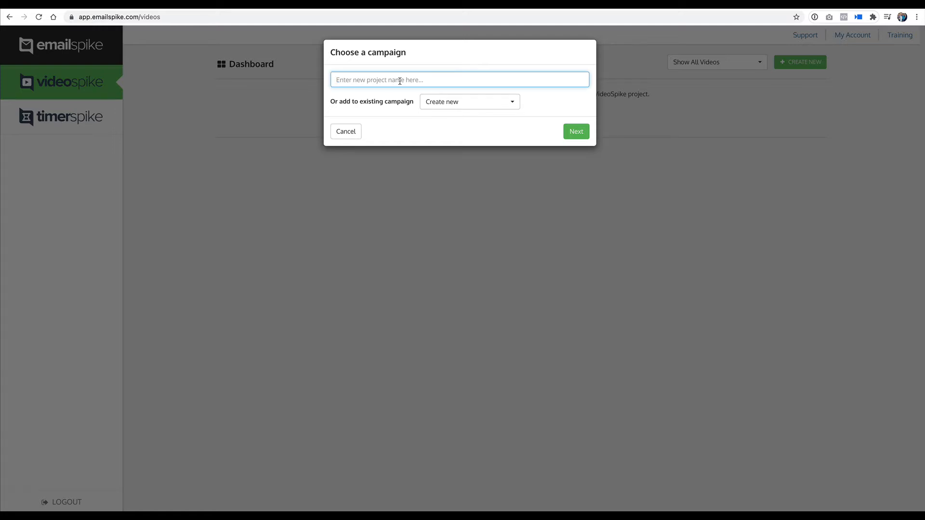
{"action": "type", "text": "Test"}
{"action": "key", "text": "Return"}
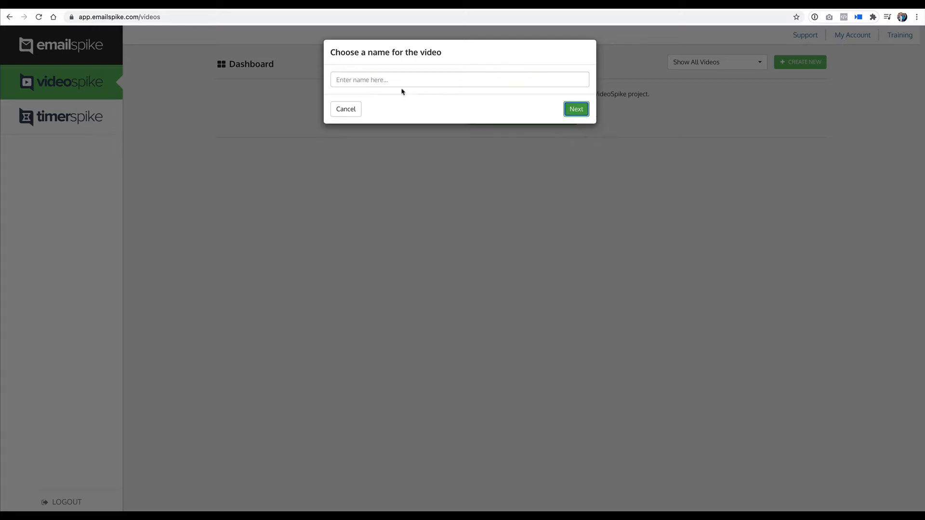
- Name the new video Welcome and continue to its settings
{"action": "left_click", "coordinate": [399, 81]}
{"action": "type", "text": "Welcome"}
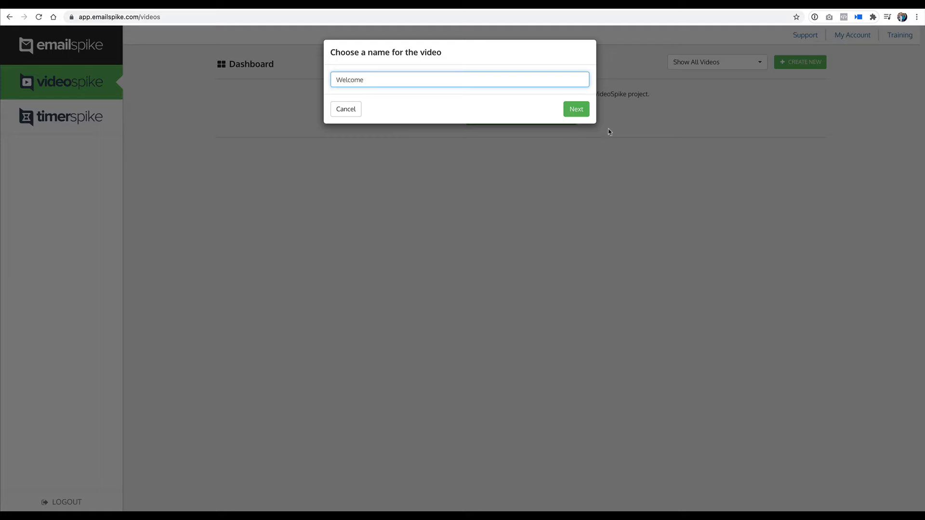
{"action": "left_click", "coordinate": [577, 109]}
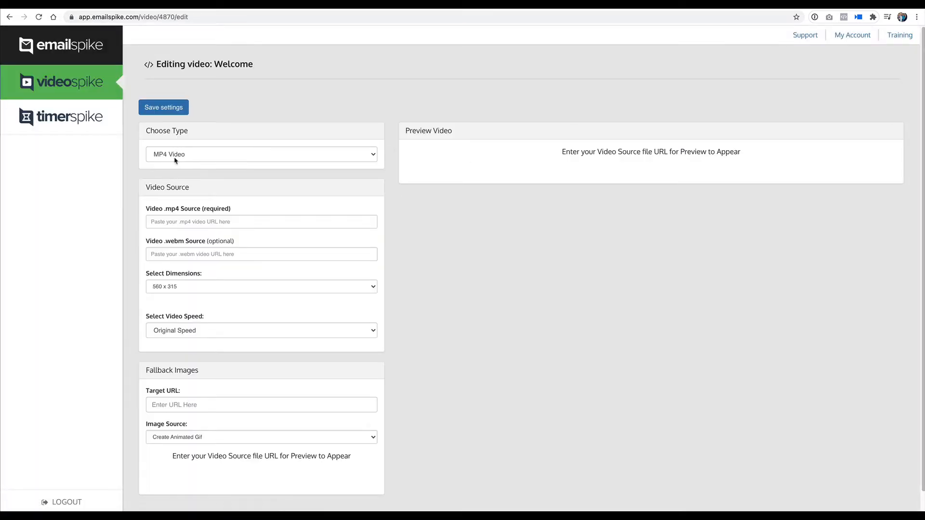
- Examine the MP4 Video settings: type choices, .mp4 and .webm sources, dimensions, video speed and the fallback target URL
{"action": "left_click", "coordinate": [175, 159]}
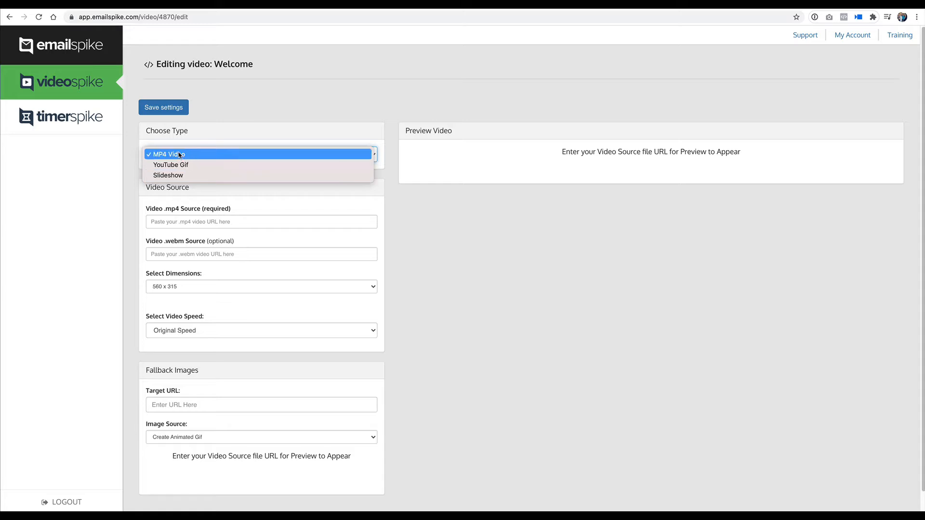
{"action": "left_click", "coordinate": [179, 147]}
{"action": "left_click", "coordinate": [173, 220]}
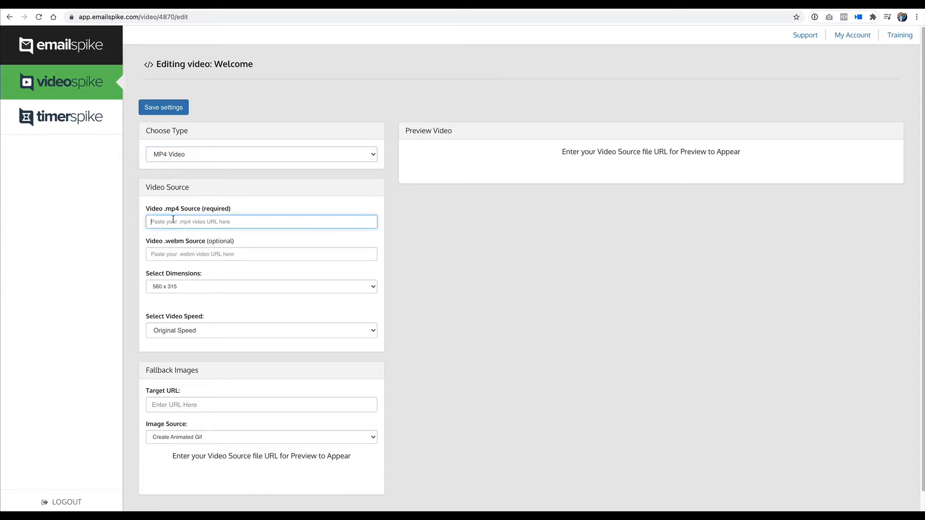
{"action": "left_click", "coordinate": [189, 258]}
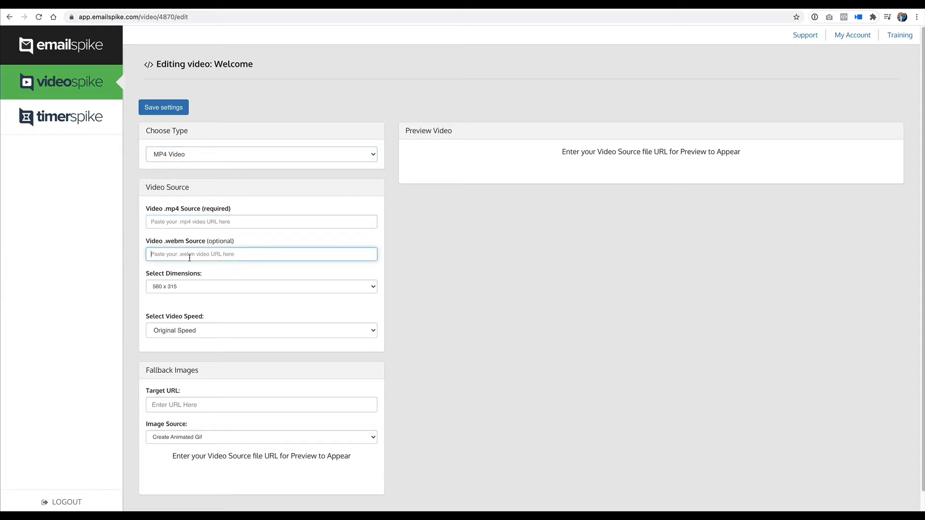
{"action": "double_click", "coordinate": [174, 243]}
{"action": "left_click", "coordinate": [186, 241]}
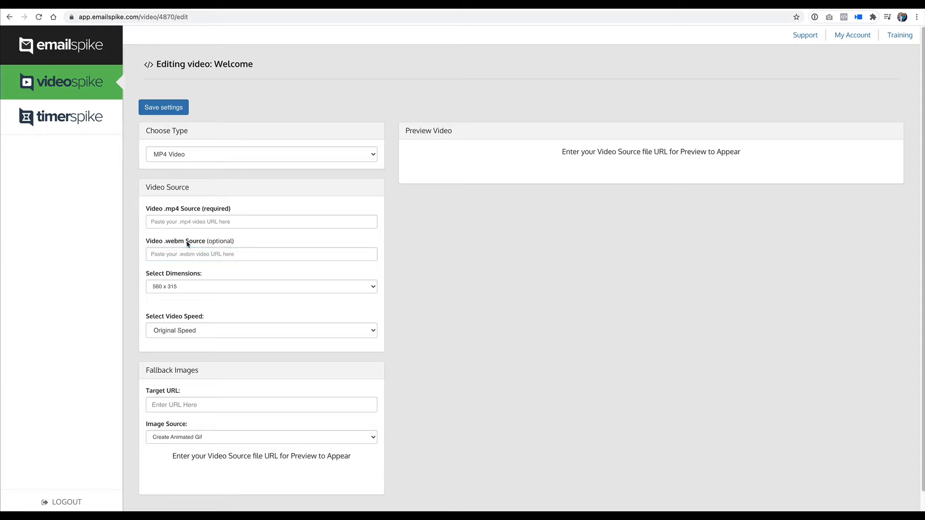
{"action": "left_click", "coordinate": [181, 288]}
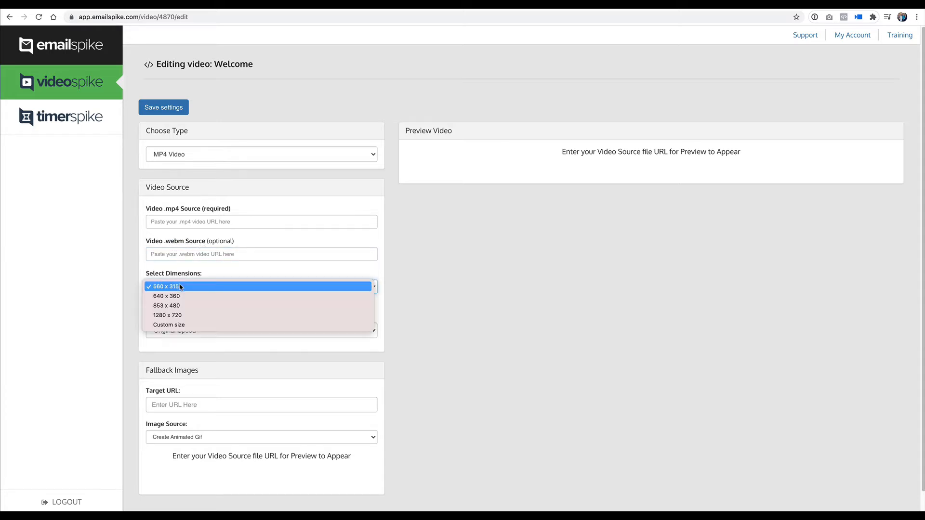
{"action": "left_click", "coordinate": [483, 327]}
{"action": "left_click", "coordinate": [183, 331]}
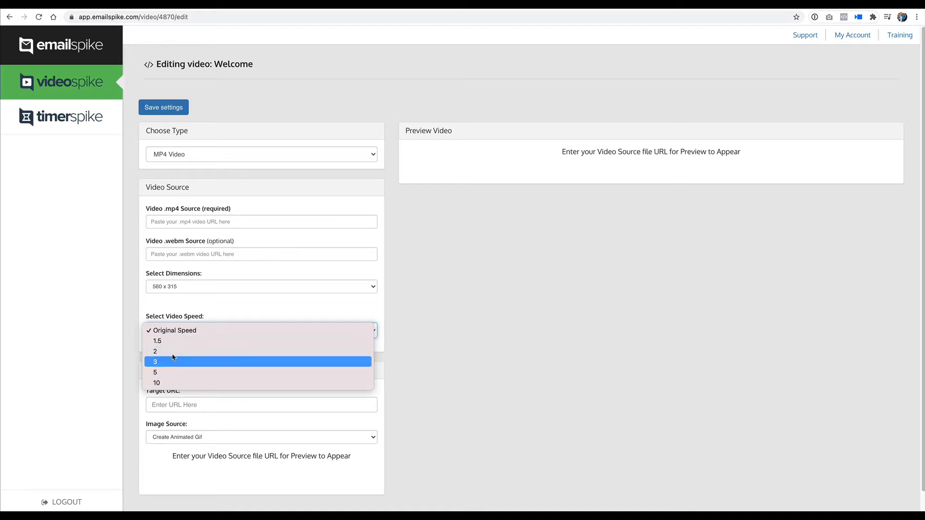
{"action": "left_click", "coordinate": [210, 303]}
{"action": "scroll", "coordinate": [210, 302], "scroll_direction": "down", "scroll_amount": 1}
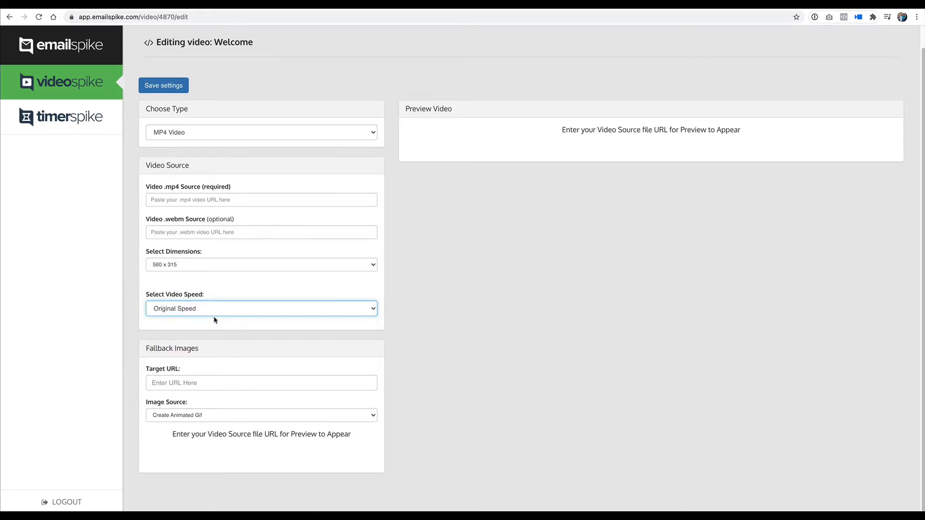
{"action": "left_click", "coordinate": [183, 383]}
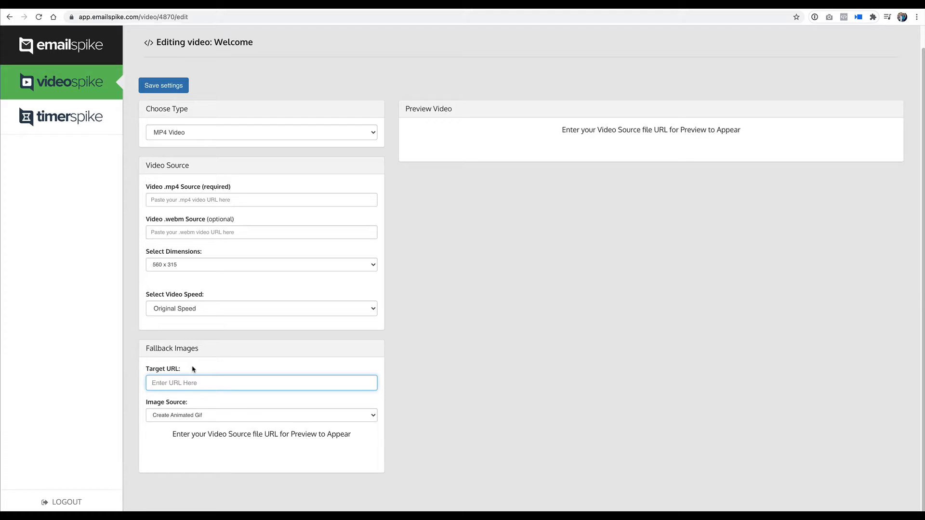
- Change the video type to YouTube Gif
{"action": "scroll", "coordinate": [192, 369], "scroll_direction": "up", "scroll_amount": 1}
{"action": "left_click", "coordinate": [206, 153]}
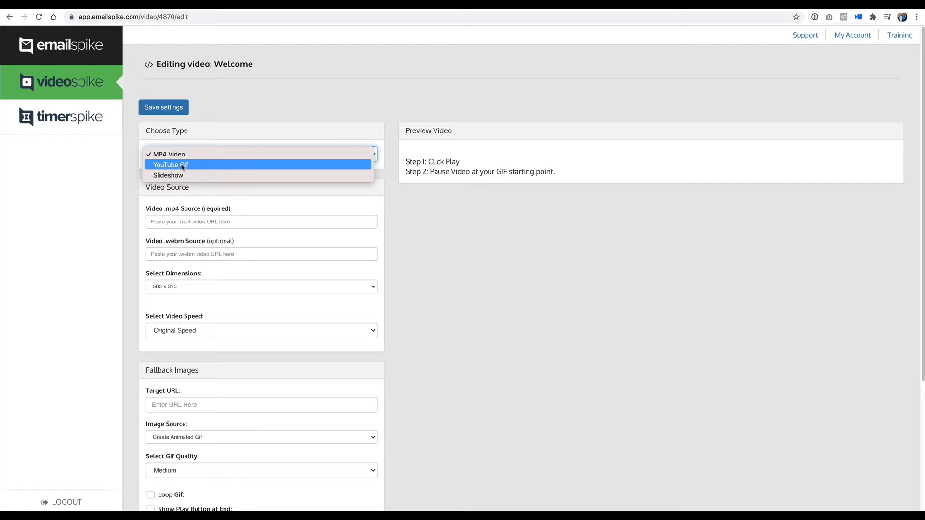
{"action": "left_click", "coordinate": [254, 99]}
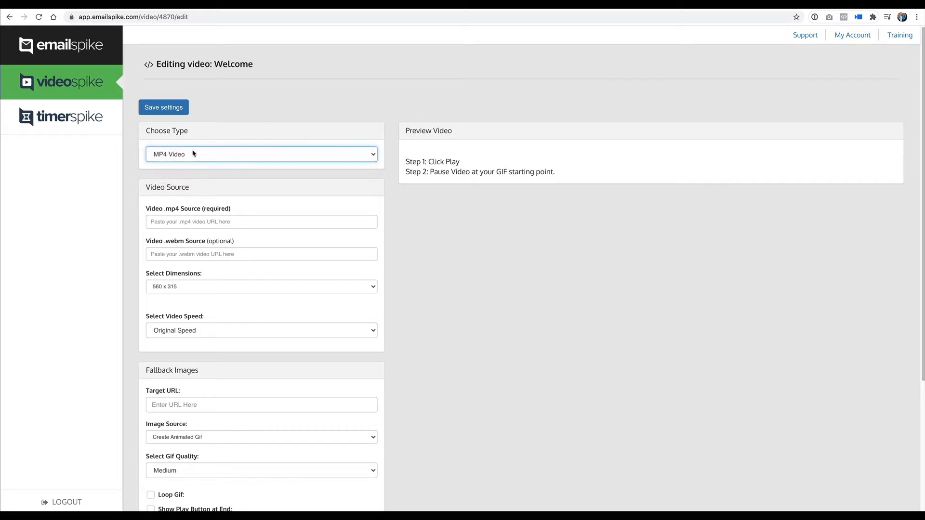
{"action": "left_click", "coordinate": [195, 154]}
{"action": "left_click", "coordinate": [192, 165]}
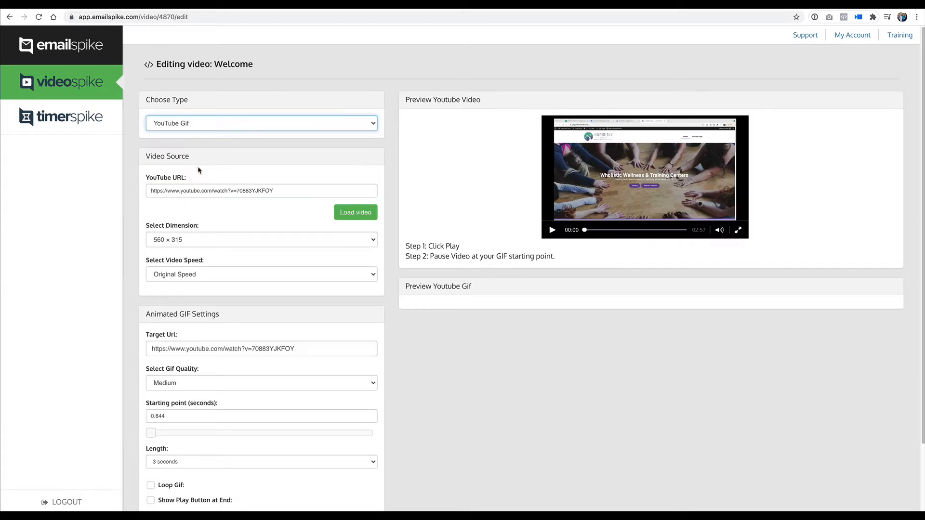
{"action": "triple_click", "coordinate": [157, 192]}
{"action": "type", "text": "https://www.youtube.com/watch?v=n7pJ9Wiyw_w"}
{"action": "left_click", "coordinate": [362, 213]}
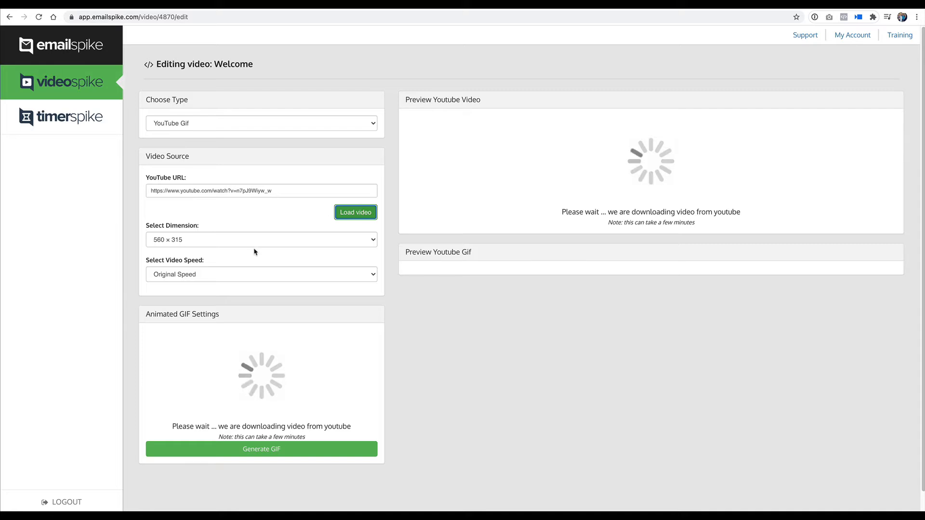
{"action": "left_click", "coordinate": [177, 240]}
{"action": "left_click", "coordinate": [141, 209]}
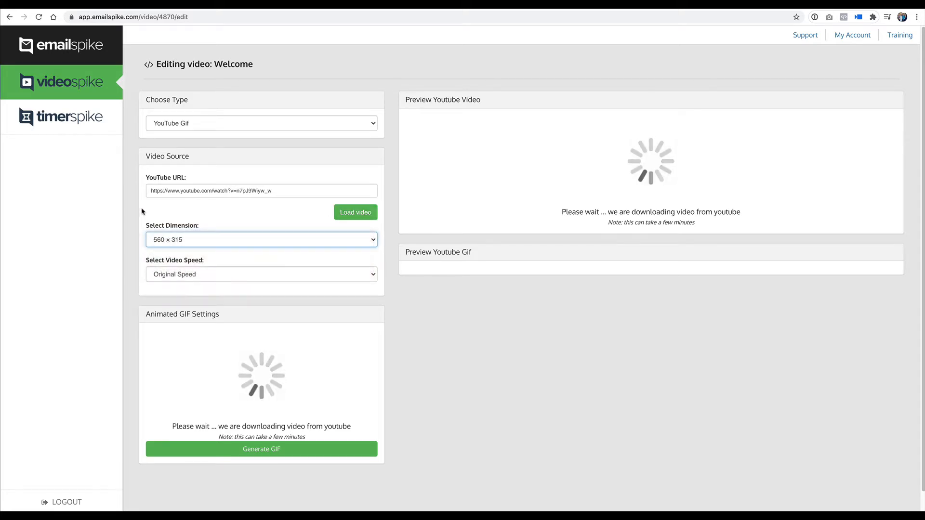
{"action": "left_click", "coordinate": [180, 274]}
{"action": "left_click", "coordinate": [135, 265]}
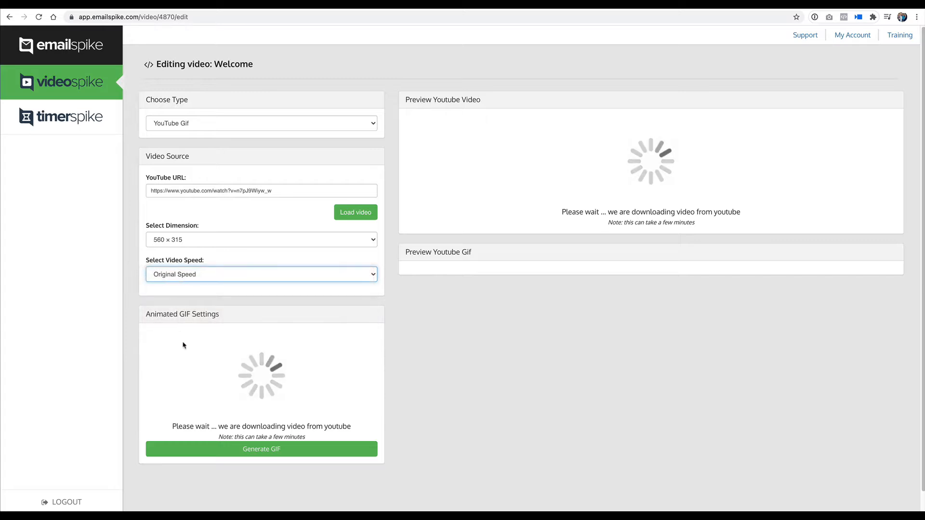
{"action": "scroll", "coordinate": [272, 298], "scroll_direction": "down", "scroll_amount": 3}
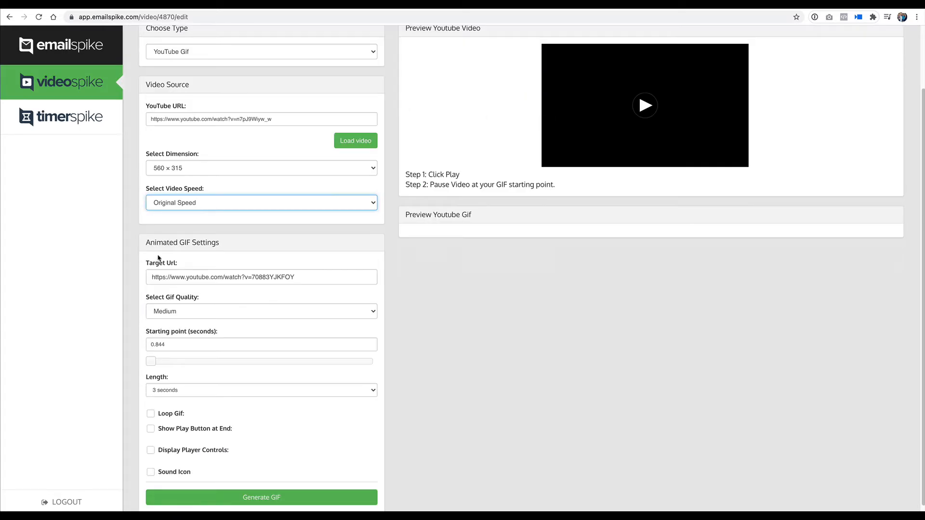
{"action": "scroll", "coordinate": [220, 282], "scroll_direction": "down", "scroll_amount": 1}
{"action": "triple_click", "coordinate": [170, 273]}
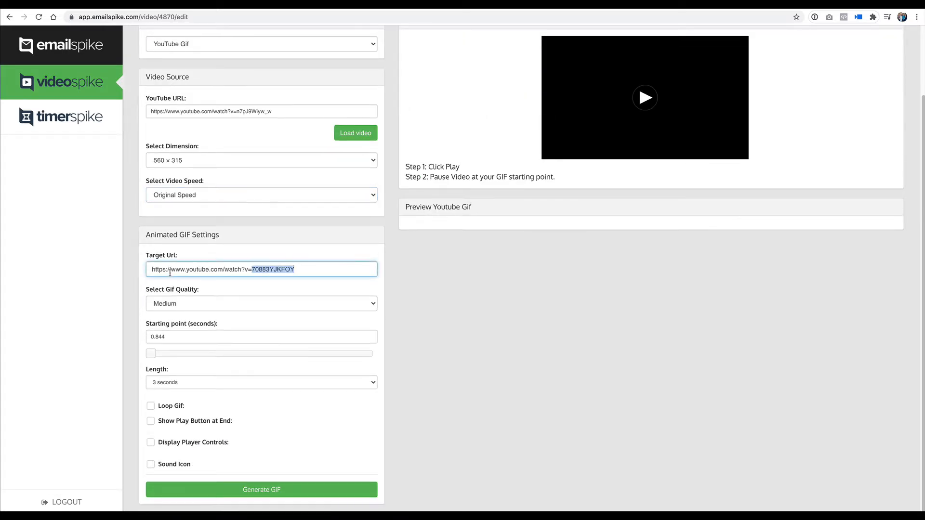
{"action": "type", "text": "https://www.youtube.com/watch?v=n7pJ9Wiyw_w"}
{"action": "triple_click", "coordinate": [172, 272]}
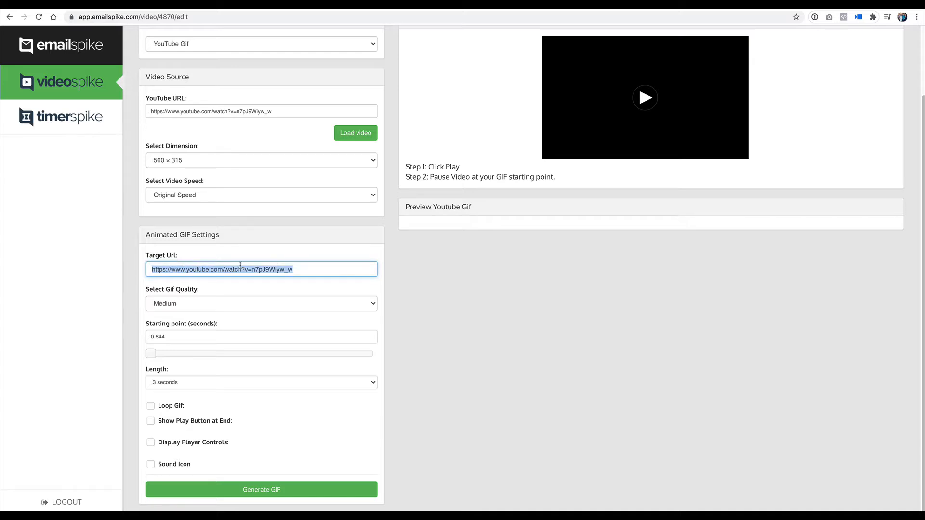
{"action": "key", "text": "Left"}
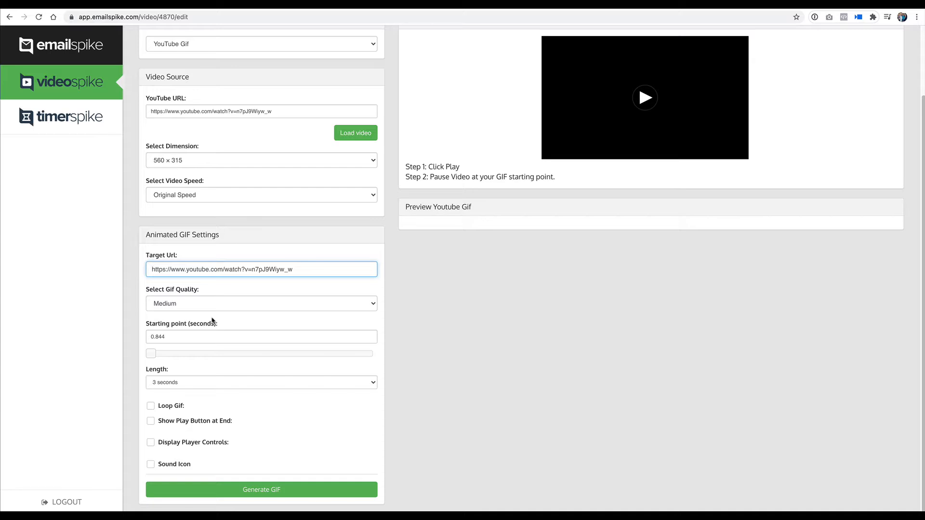
{"action": "left_click", "coordinate": [180, 307]}
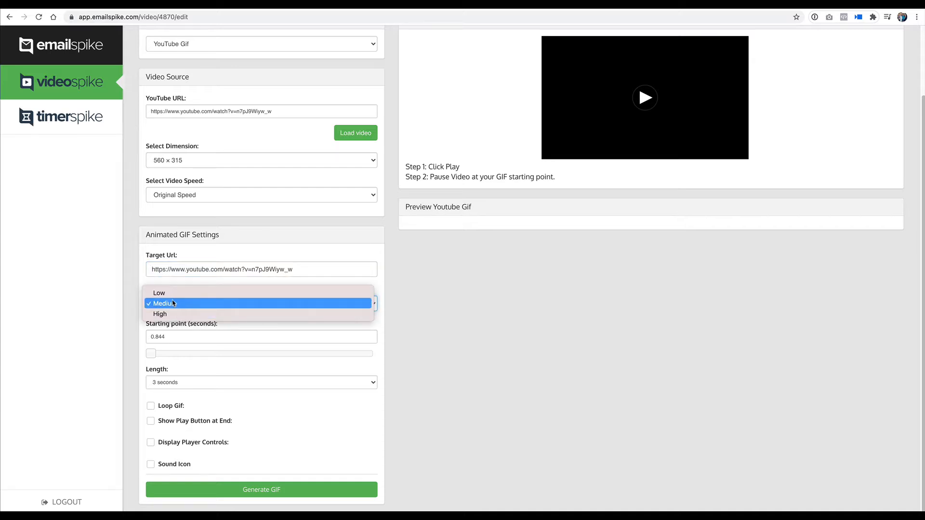
{"action": "left_click", "coordinate": [168, 305]}
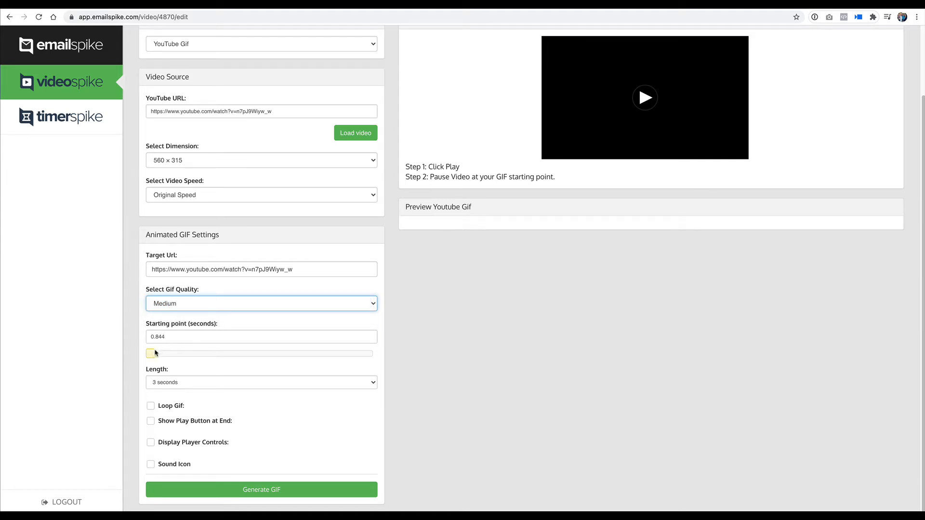
- Set the GIF's starting point to 6.80 seconds and its length to 5 seconds
{"action": "left_click_drag", "start_coordinate": [154, 353], "coordinate": [166, 355]}
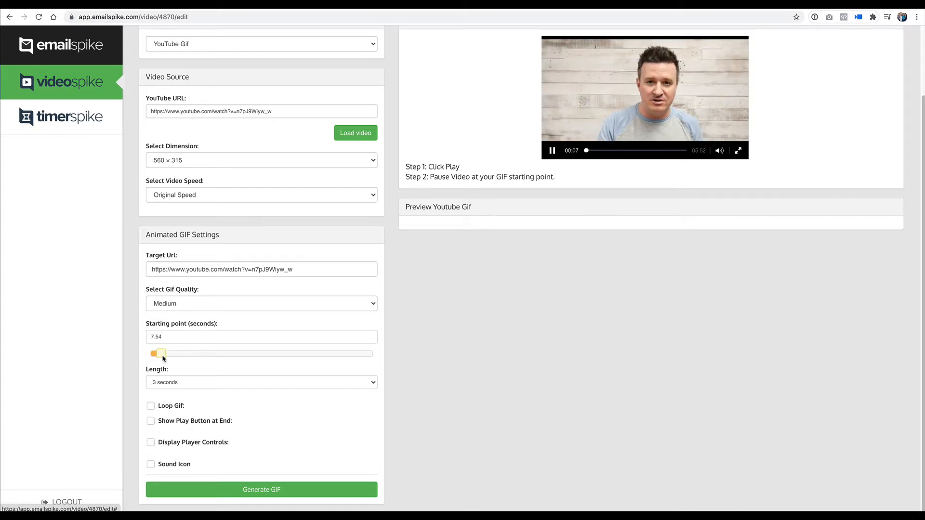
{"action": "left_click_drag", "start_coordinate": [163, 355], "coordinate": [162, 355]}
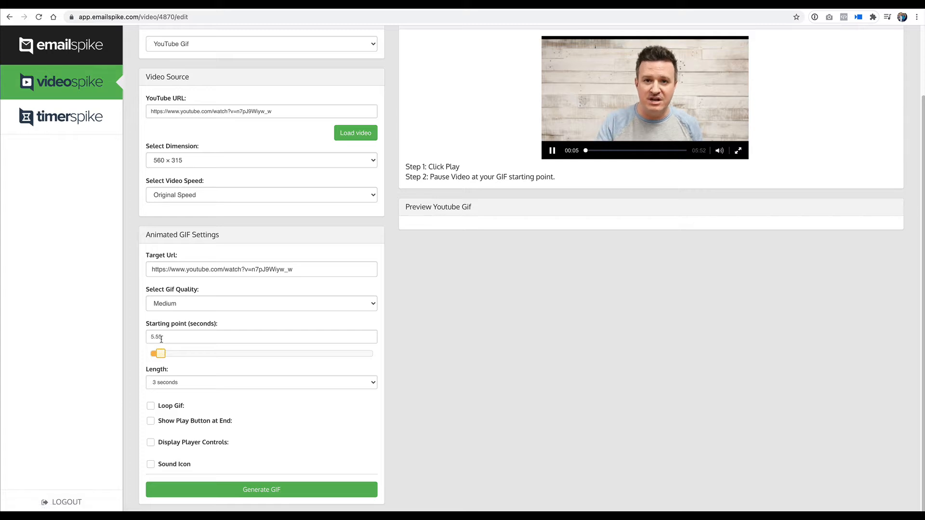
{"action": "left_click", "coordinate": [552, 150]}
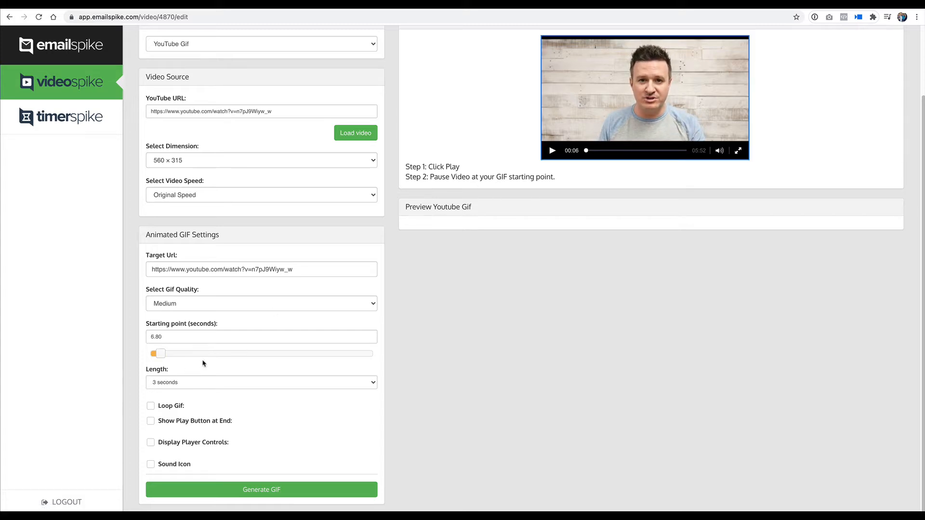
{"action": "left_click", "coordinate": [166, 383]}
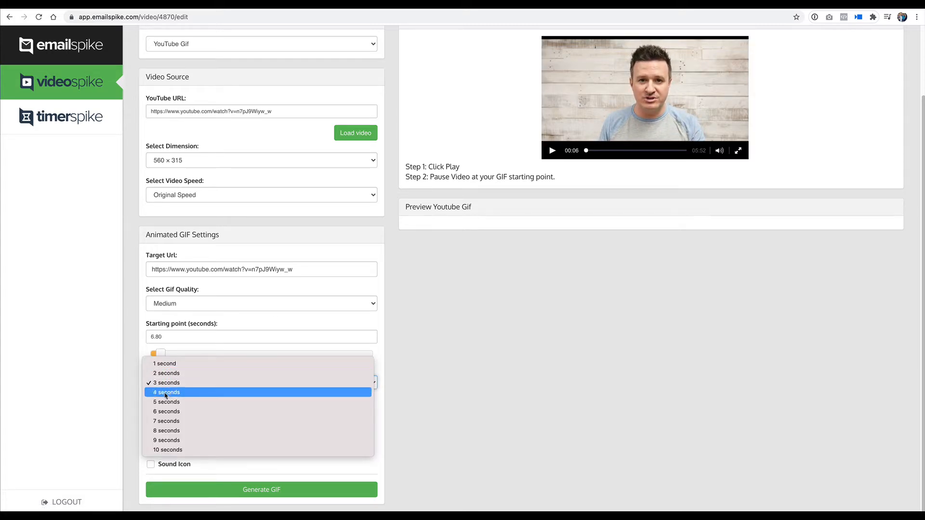
{"action": "left_click", "coordinate": [166, 401]}
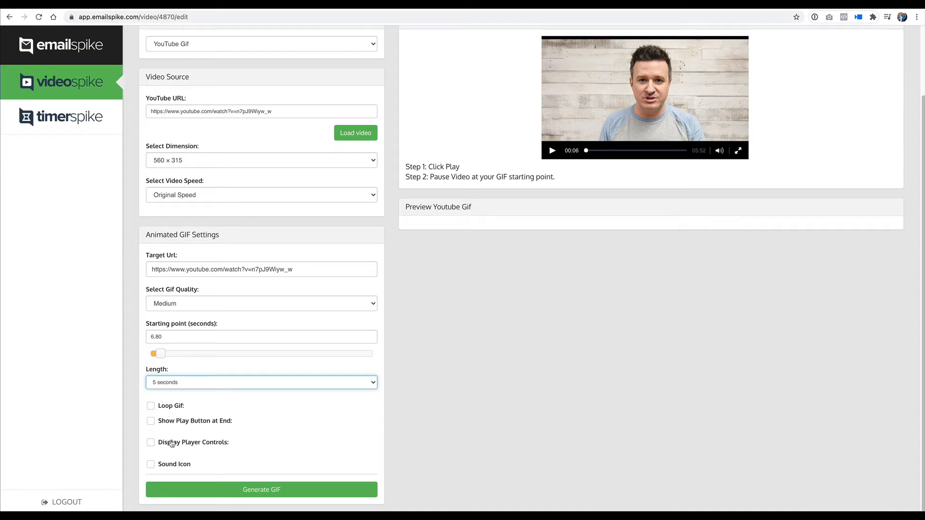
- Try the GIF options for a red play button at the end and player controls with a static progress bar
{"action": "left_click", "coordinate": [173, 425]}
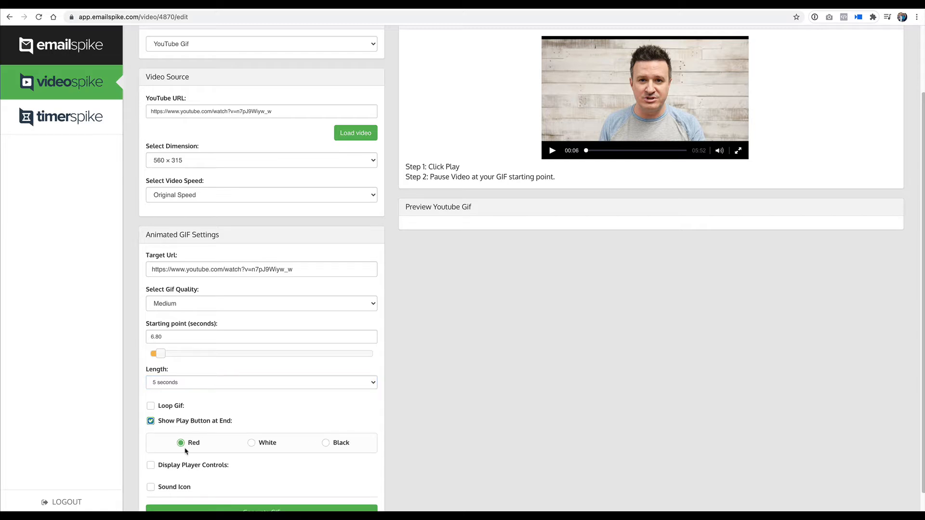
{"action": "scroll", "coordinate": [191, 477], "scroll_direction": "down", "scroll_amount": 1}
{"action": "left_click", "coordinate": [164, 446]}
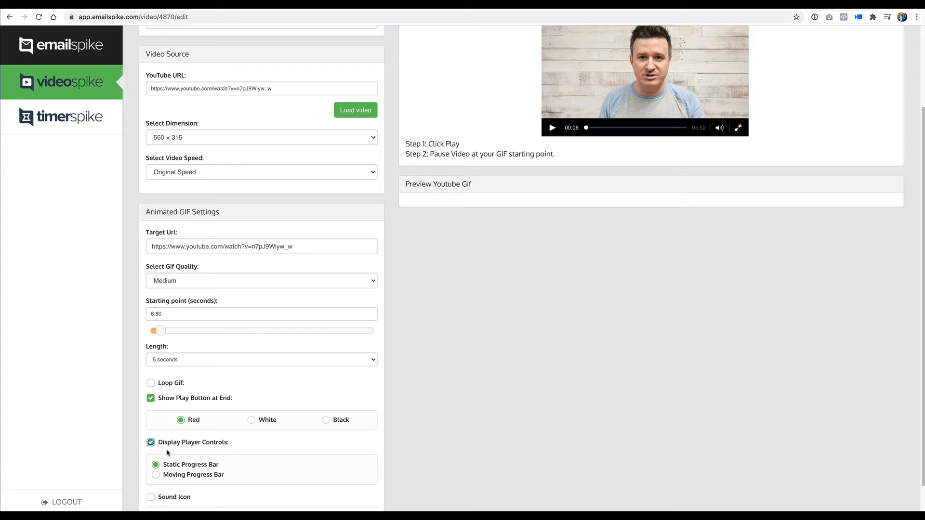
{"action": "scroll", "coordinate": [167, 451], "scroll_direction": "down", "scroll_amount": 1}
{"action": "left_click", "coordinate": [166, 410]}
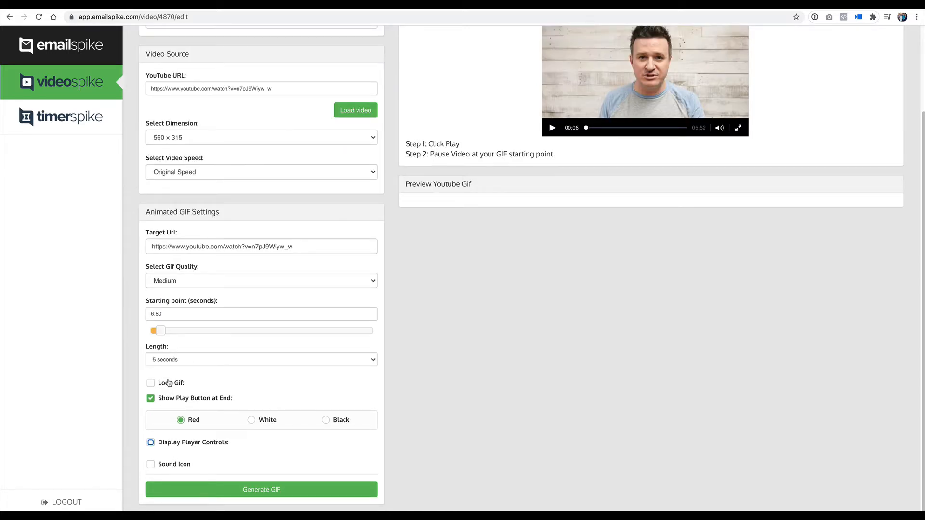
- Turn on looping for the GIF
{"action": "left_click", "coordinate": [152, 386]}
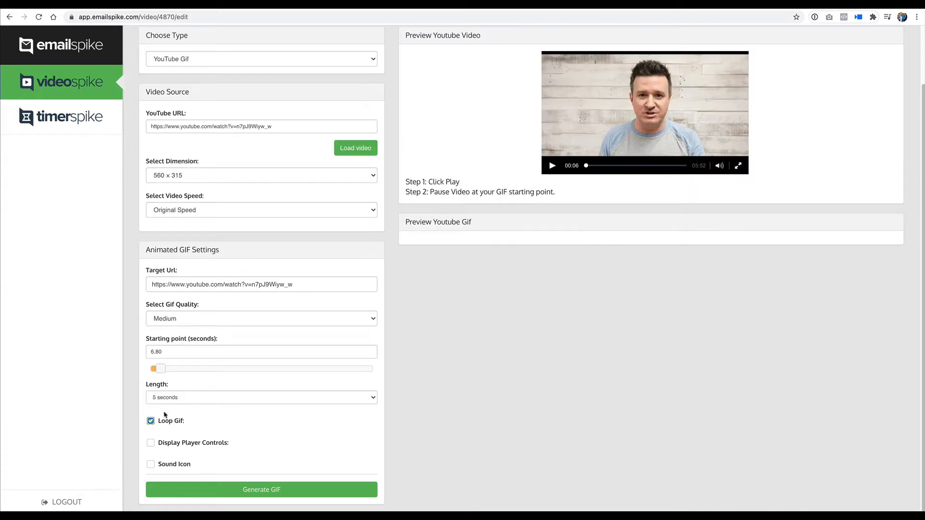
- Generate the GIF and copy the Animated GIF Direct URL from its code
{"action": "scroll", "coordinate": [190, 383], "scroll_direction": "up", "scroll_amount": 1}
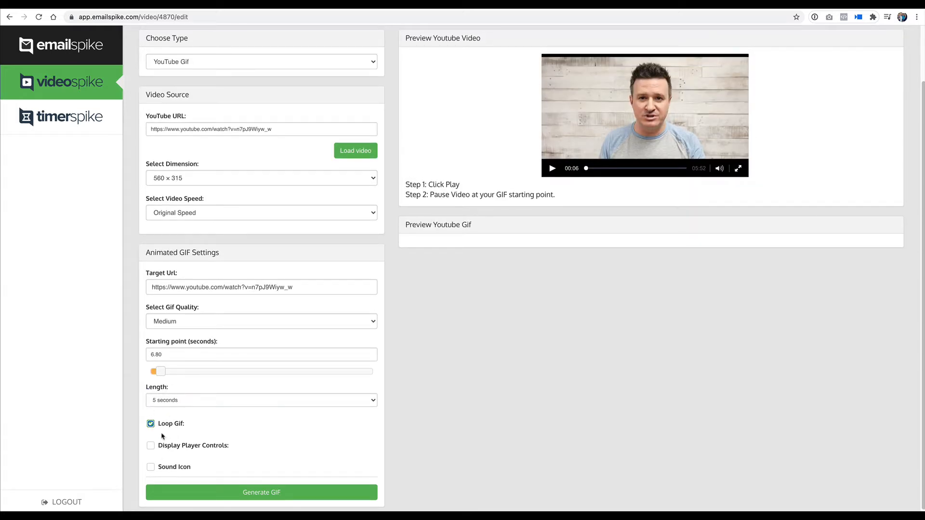
{"action": "left_click", "coordinate": [274, 500]}
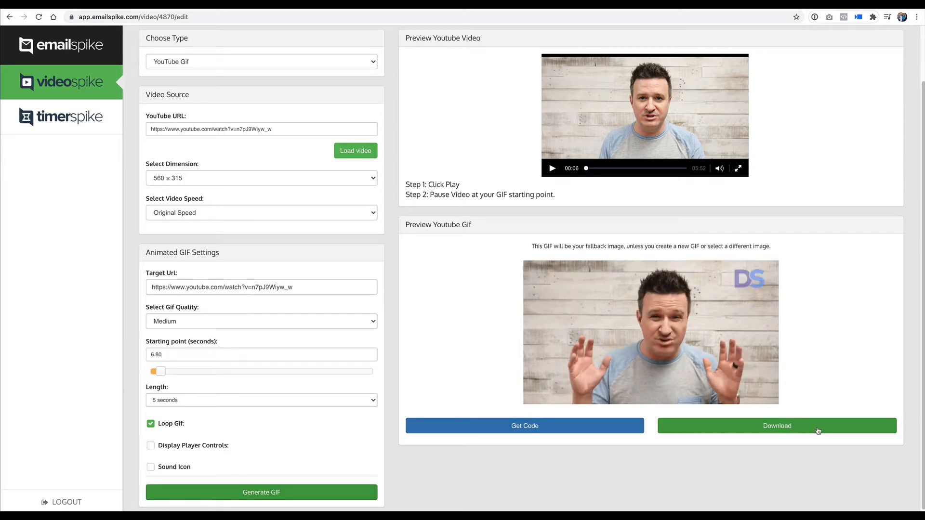
{"action": "left_click", "coordinate": [596, 427]}
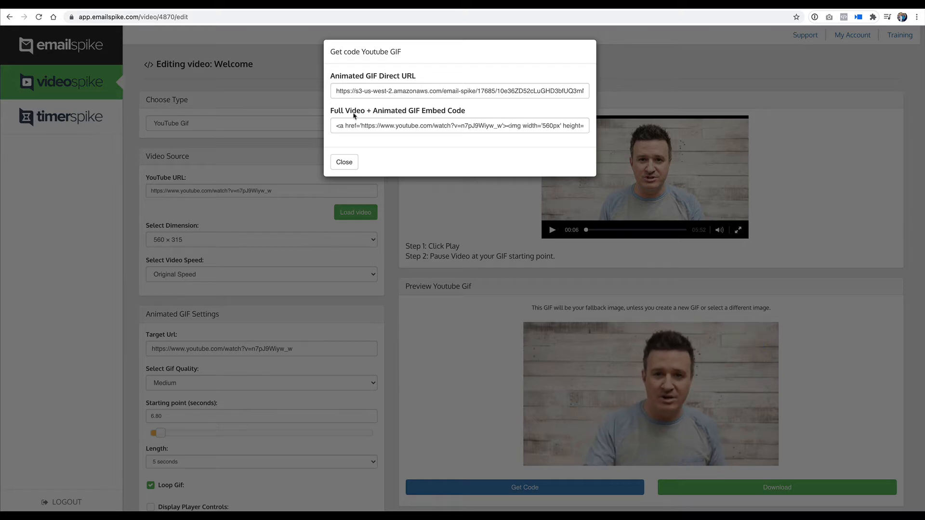
{"action": "left_click", "coordinate": [436, 85]}
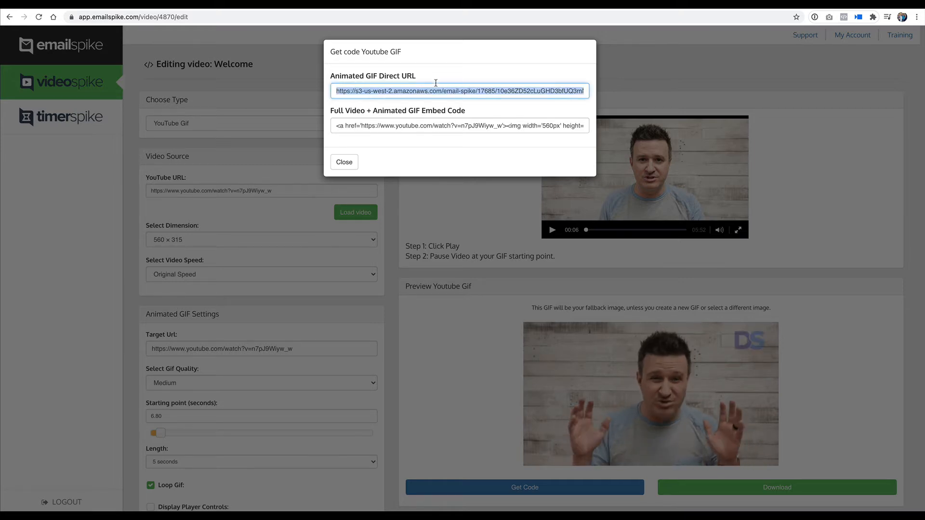
{"action": "right_click", "coordinate": [356, 91]}
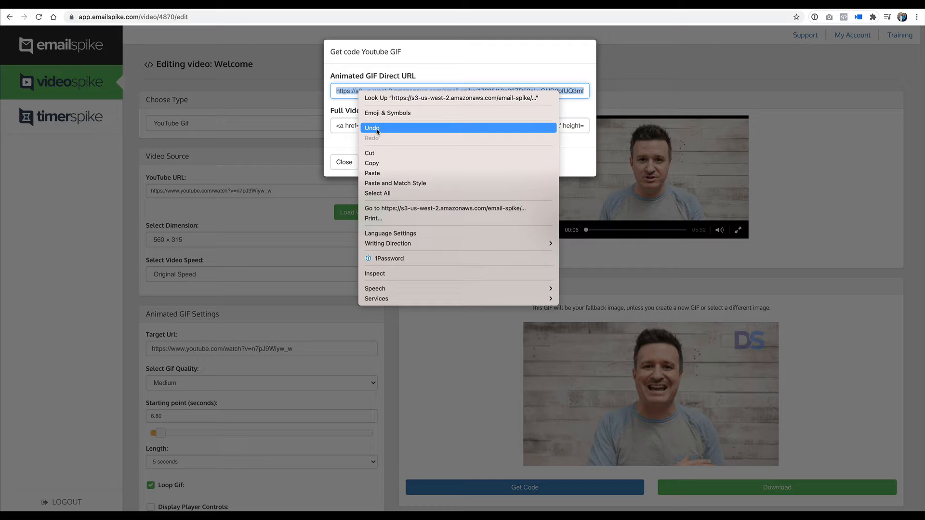
{"action": "left_click", "coordinate": [372, 164]}
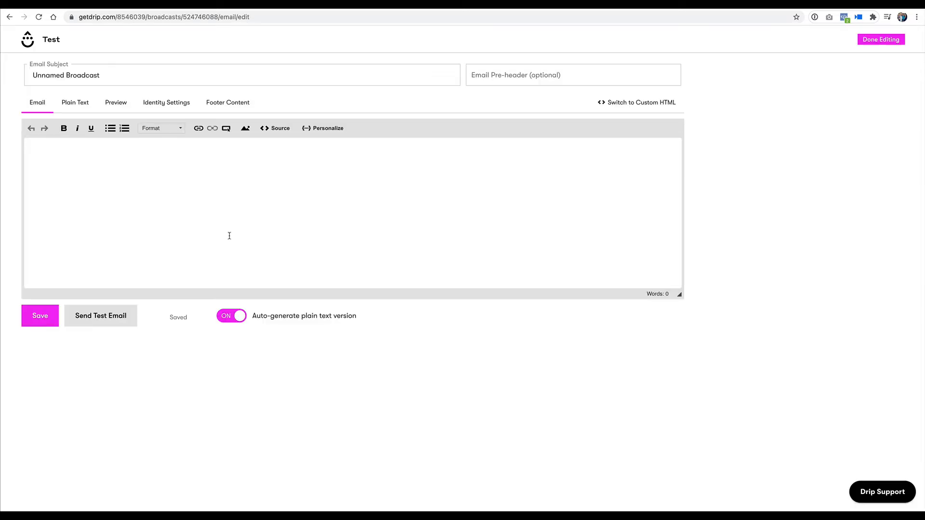
- Switch to the Drip email and try embedding the GIF in the HTML source with an <img src=""/> tag holding the copied direct URL
{"action": "key", "text": "super+v"}
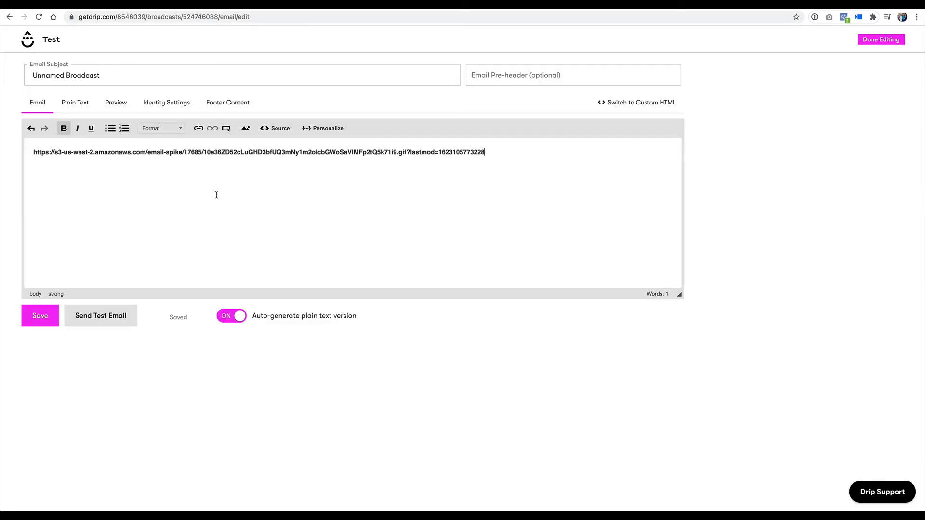
{"action": "key", "text": "super+z"}
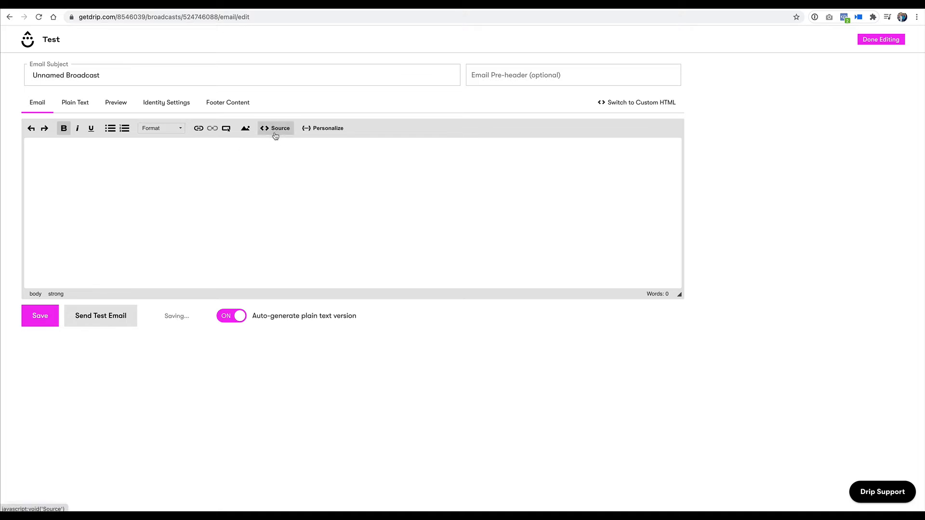
{"action": "left_click", "coordinate": [274, 128]}
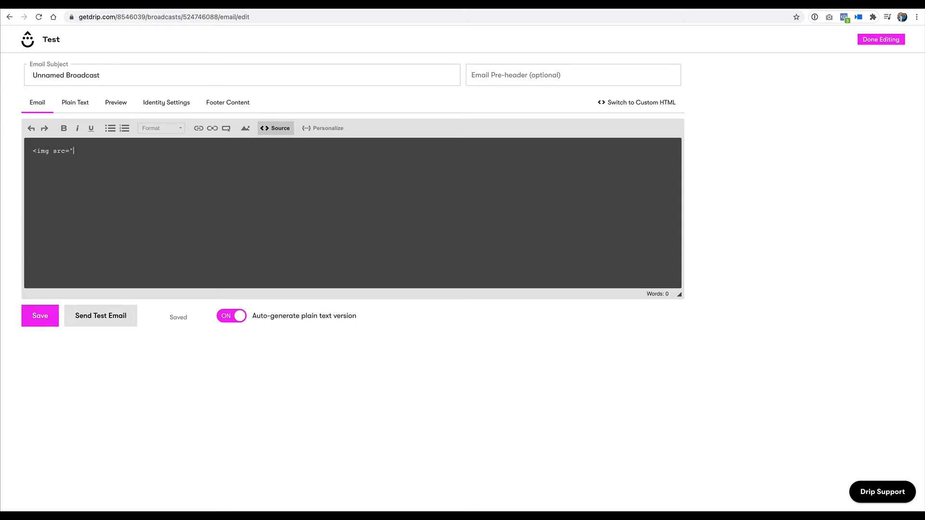
{"action": "type", "text": "<img src=\""}
{"action": "key", "text": "super+v"}
{"action": "type", "text": "\"/"}
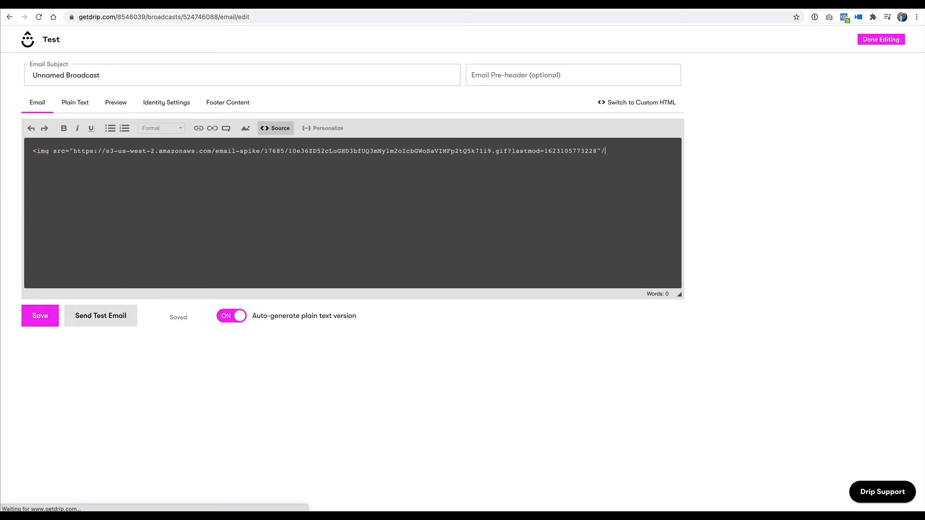
{"action": "type", "text": ">"}
{"action": "left_click", "coordinate": [275, 128]}
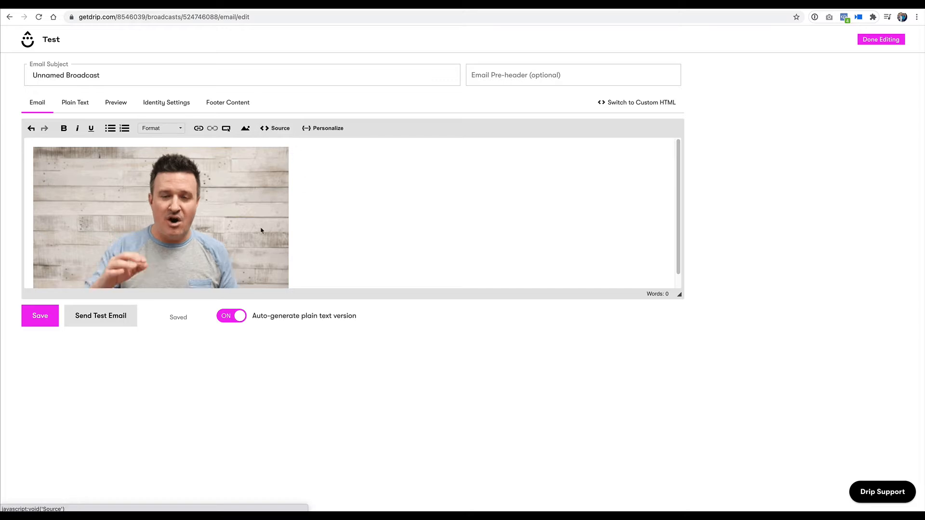
{"action": "left_click", "coordinate": [206, 198]}
{"action": "left_click", "coordinate": [334, 196]}
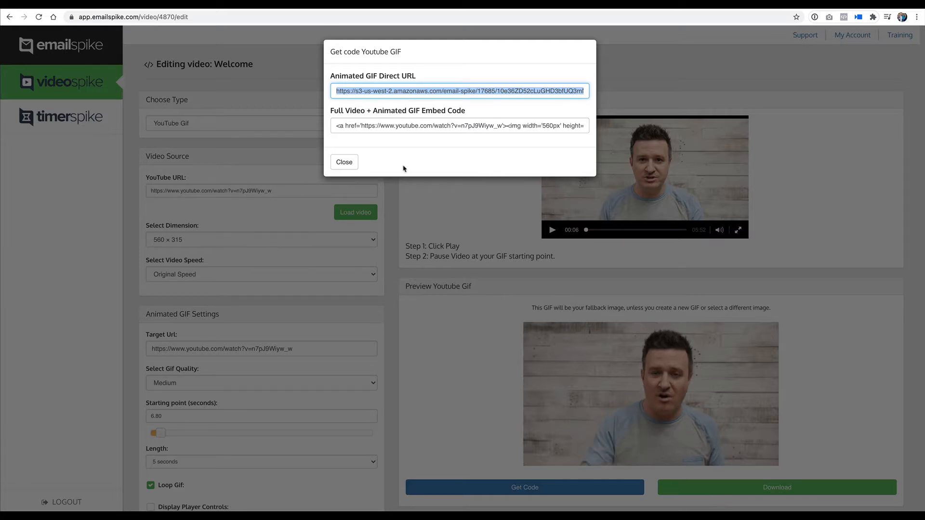
- Copy the Full Video + Animated GIF Embed Code from EmailSpike and put it in the Drip email's HTML source in place of the image
{"action": "left_click", "coordinate": [377, 126]}
{"action": "right_click", "coordinate": [377, 125]}
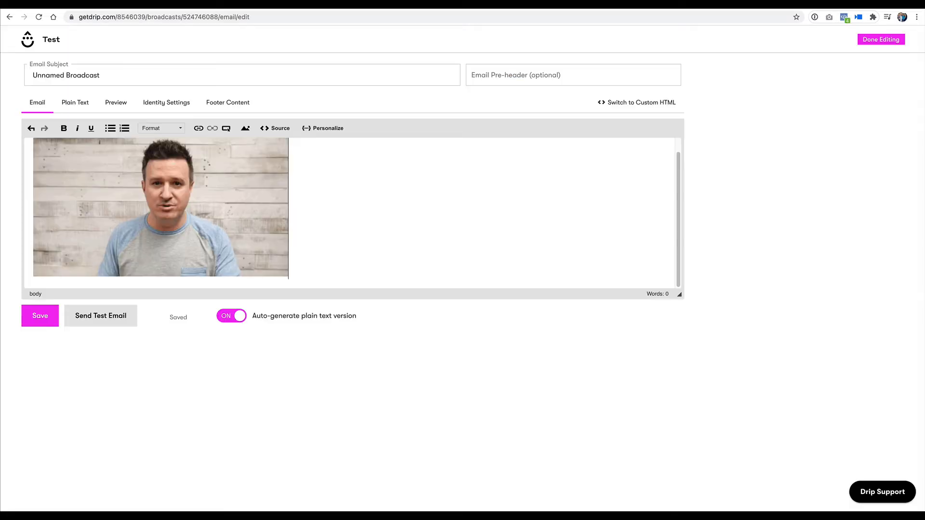
{"action": "key", "text": "ctrl+z"}
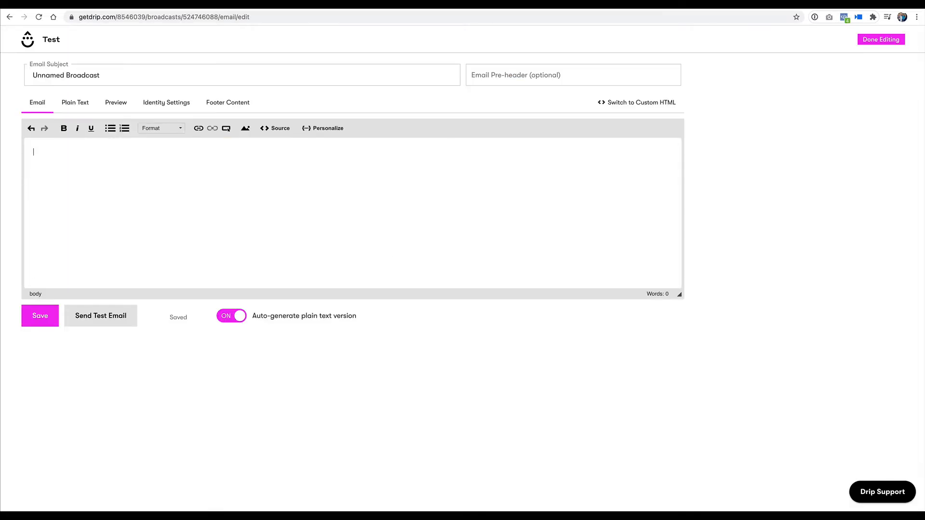
{"action": "left_click", "coordinate": [275, 128]}
{"action": "key", "text": "ctrl+v"}
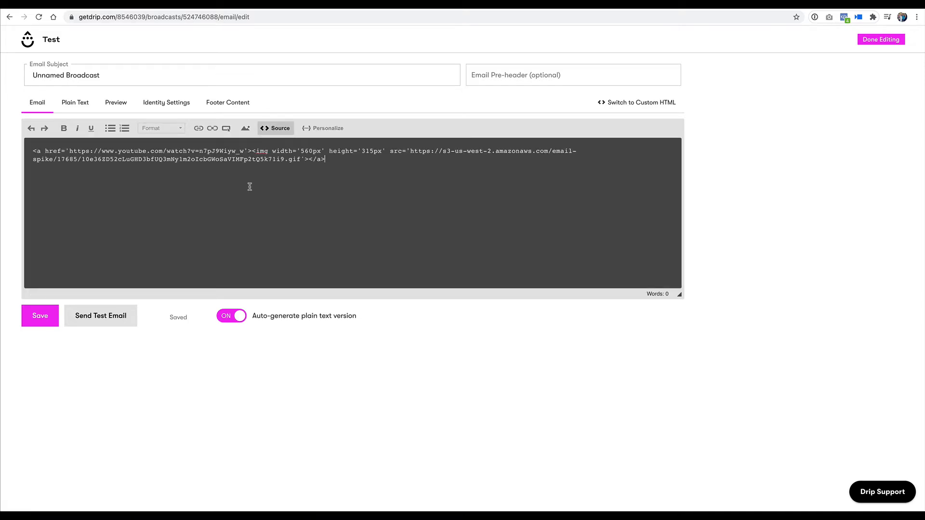
- Save the Drip email and return from the HTML source to the visual view
{"action": "left_click", "coordinate": [40, 317]}
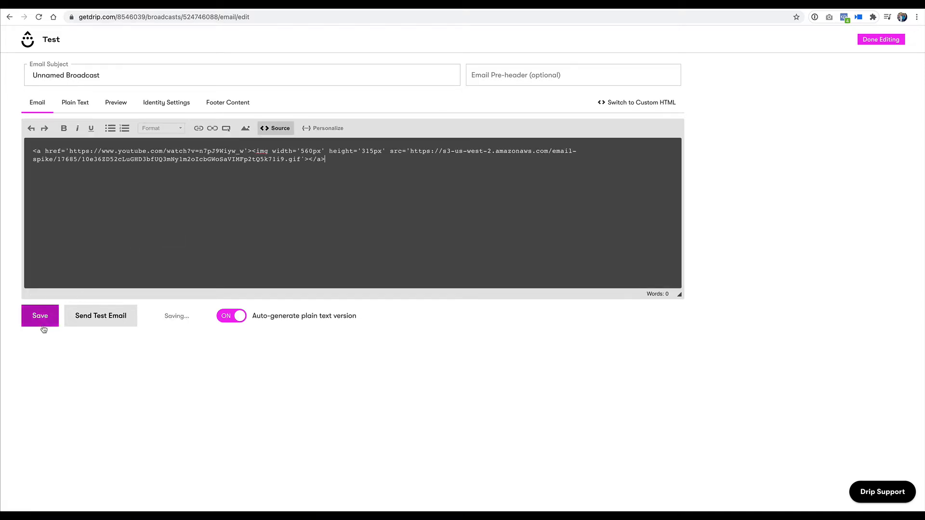
{"action": "left_click", "coordinate": [279, 129]}
{"action": "left_click", "coordinate": [113, 322]}
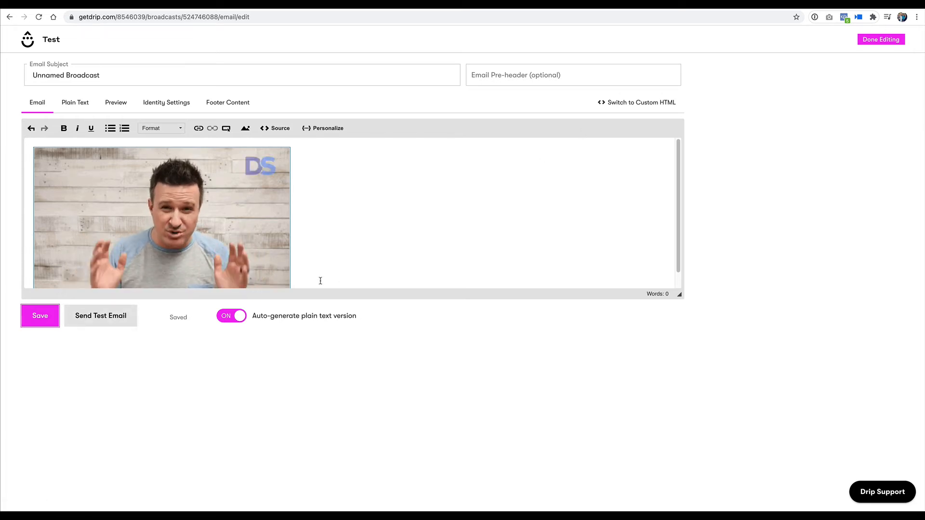
- Finish editing the email, view the Test broadcast in the browser and follow the GIF's link to check it
{"action": "left_click", "coordinate": [881, 40]}
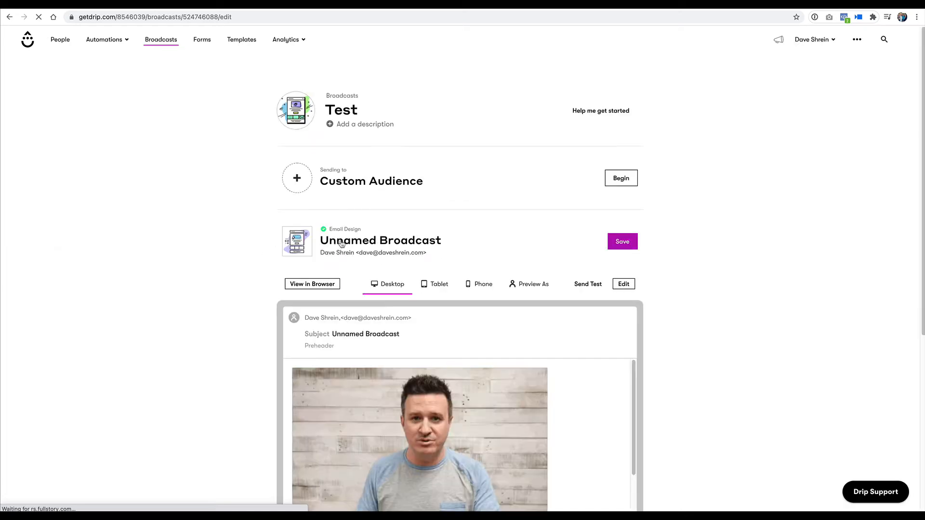
{"action": "left_click", "coordinate": [311, 287]}
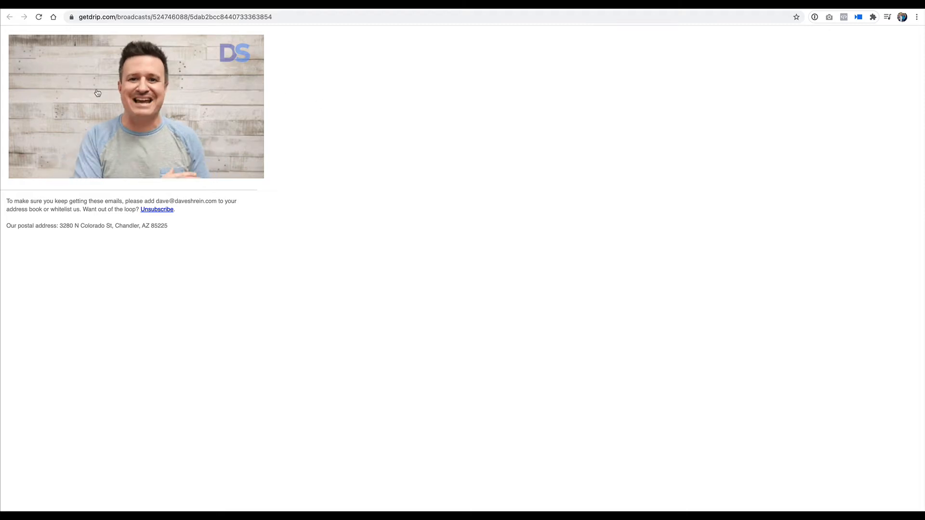
{"action": "left_click", "coordinate": [164, 92]}
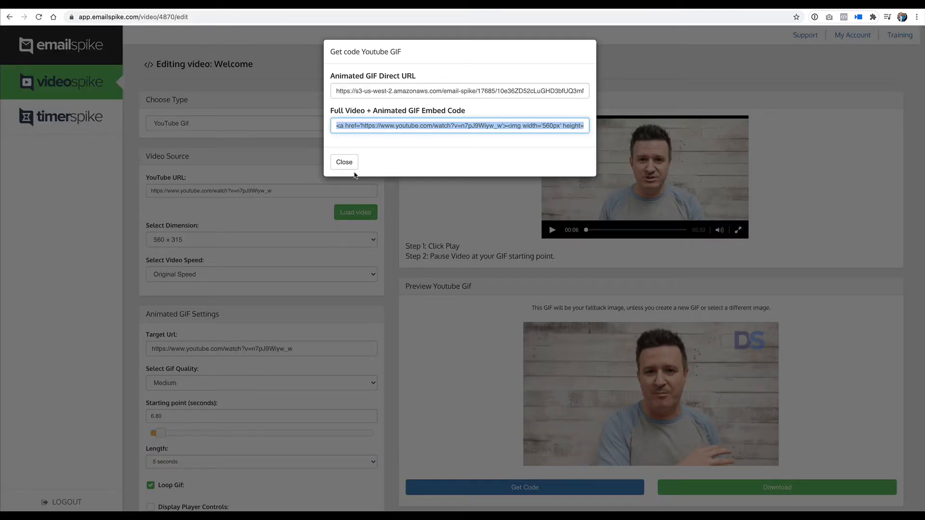
- Return to EmailSpike, close the GIF code dialog and examine the settings of the MP4 Video type
{"action": "left_click", "coordinate": [345, 161]}
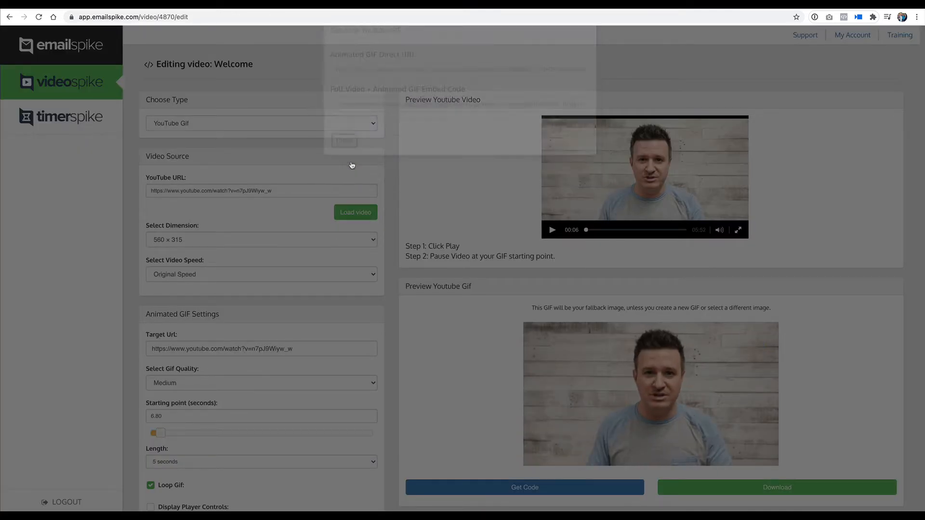
{"action": "scroll", "coordinate": [669, 289], "scroll_direction": "down", "scroll_amount": 2}
{"action": "scroll", "coordinate": [671, 289], "scroll_direction": "up", "scroll_amount": 2}
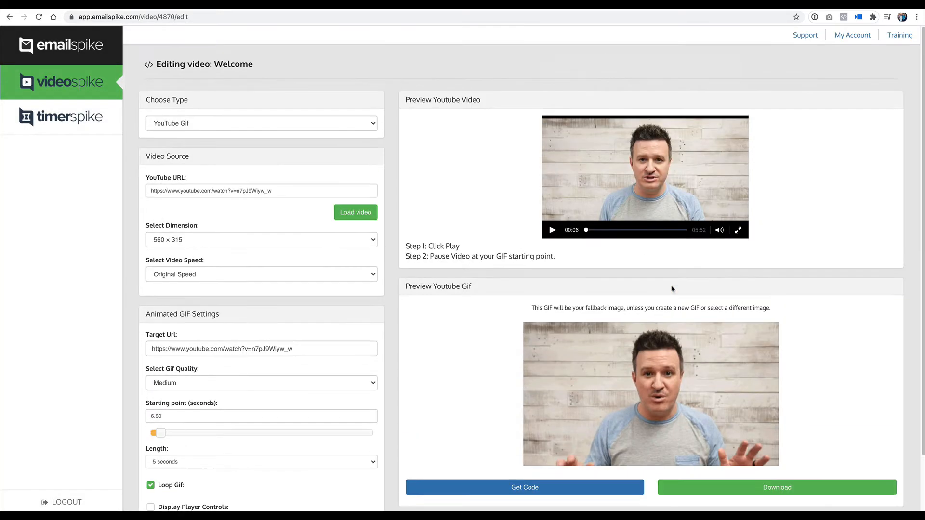
{"action": "left_click", "coordinate": [187, 123]}
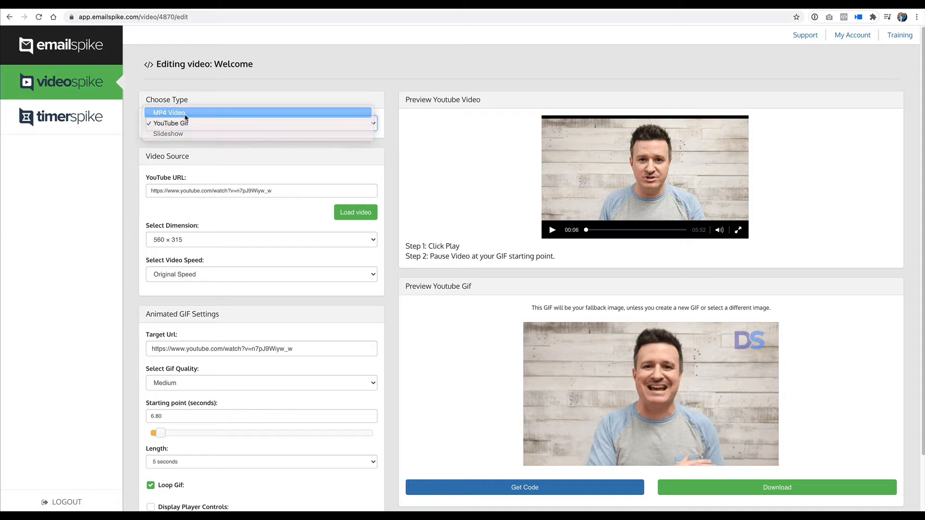
{"action": "left_click", "coordinate": [187, 110]}
{"action": "scroll", "coordinate": [212, 166], "scroll_direction": "down", "scroll_amount": 3}
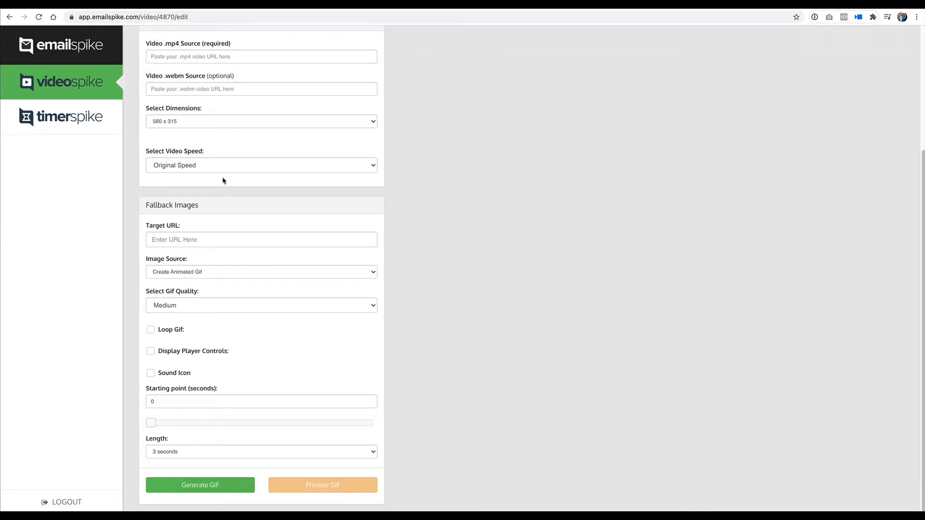
{"action": "scroll", "coordinate": [223, 184], "scroll_direction": "up", "scroll_amount": 3}
- Choose the Slideshow type for the Welcome video and look through its general and slider settings
{"action": "left_click", "coordinate": [176, 147]}
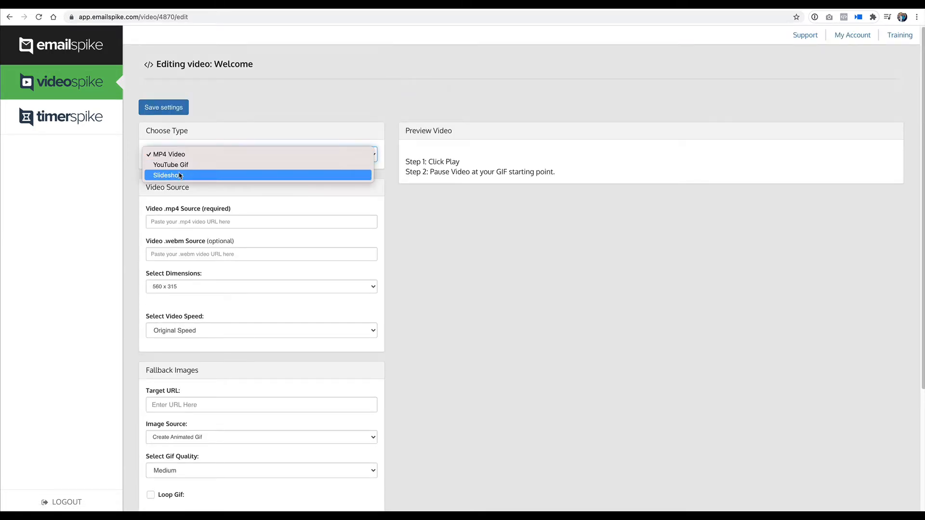
{"action": "left_click", "coordinate": [180, 175]}
{"action": "scroll", "coordinate": [225, 175], "scroll_direction": "down", "scroll_amount": 2}
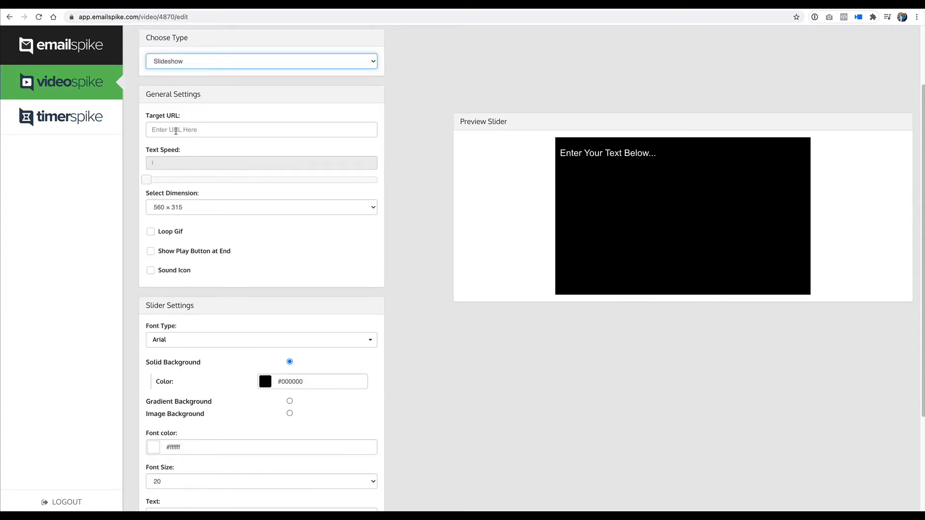
{"action": "scroll", "coordinate": [316, 203], "scroll_direction": "down", "scroll_amount": 3}
{"action": "scroll", "coordinate": [315, 205], "scroll_direction": "up", "scroll_amount": 5}
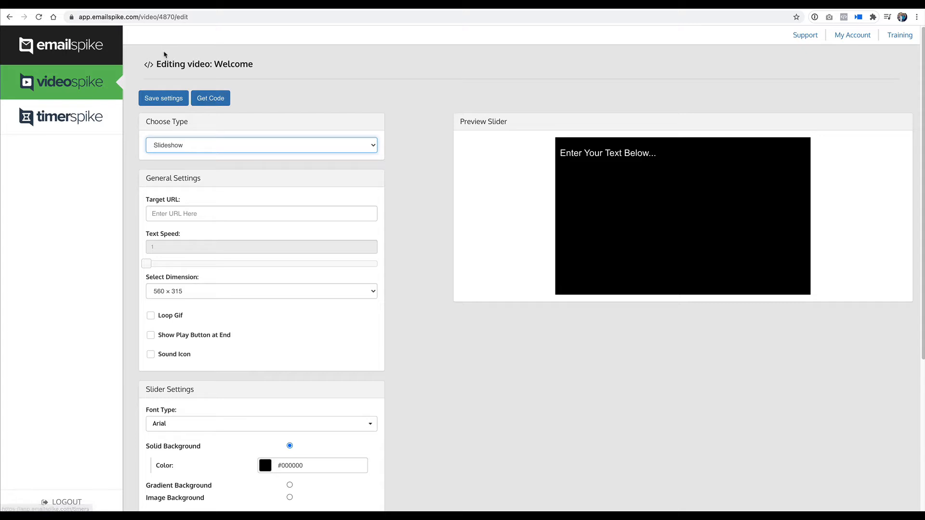
- Create a new TimerSpike timer named Test countdown
{"action": "left_click", "coordinate": [74, 119]}
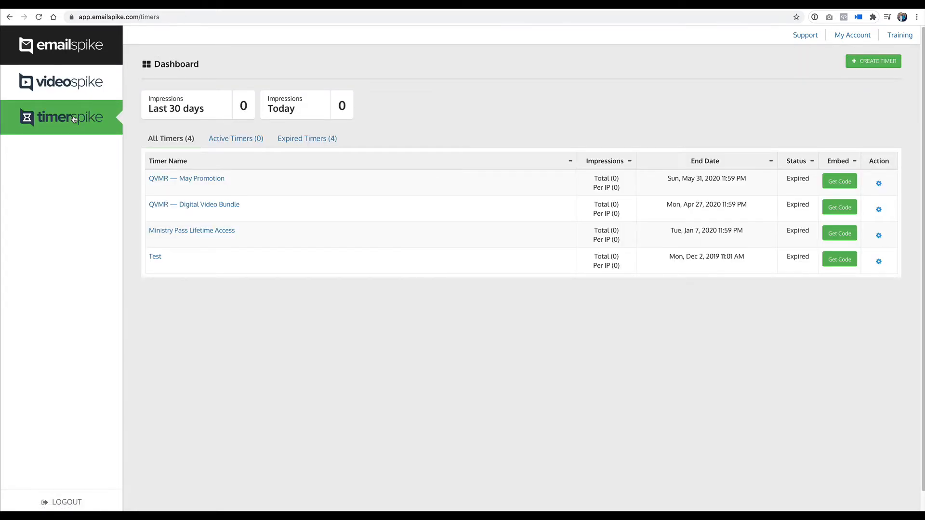
{"action": "left_click", "coordinate": [880, 66]}
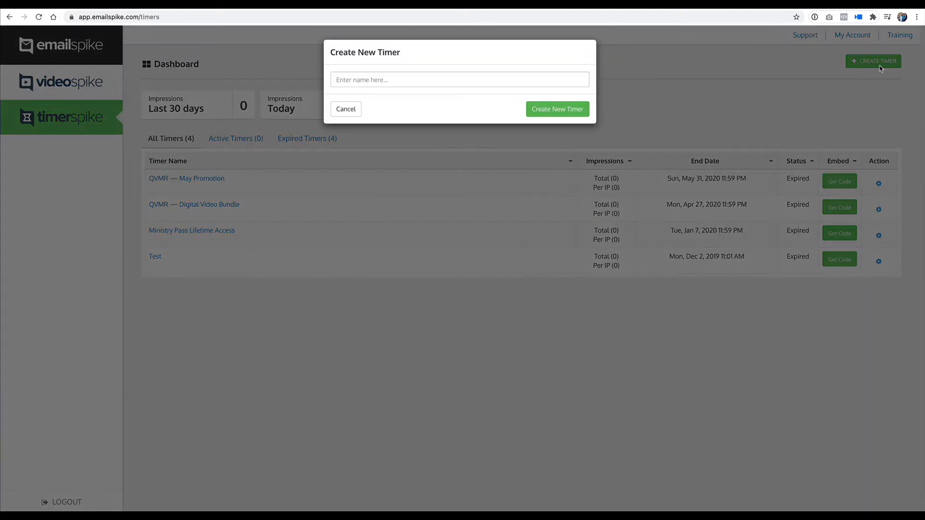
{"action": "left_click", "coordinate": [439, 78]}
{"action": "type", "text": "Test cou"}
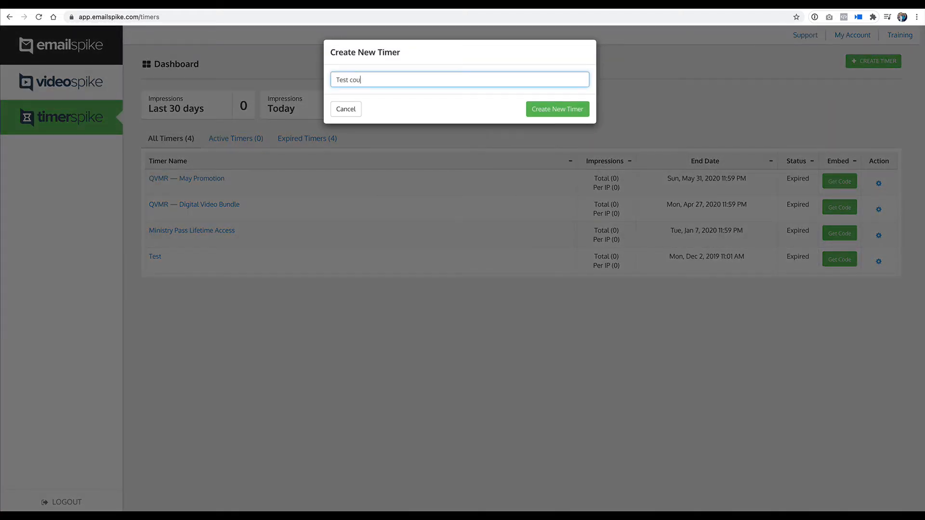
{"action": "type", "text": "ntdown"}
{"action": "left_click", "coordinate": [571, 110]}
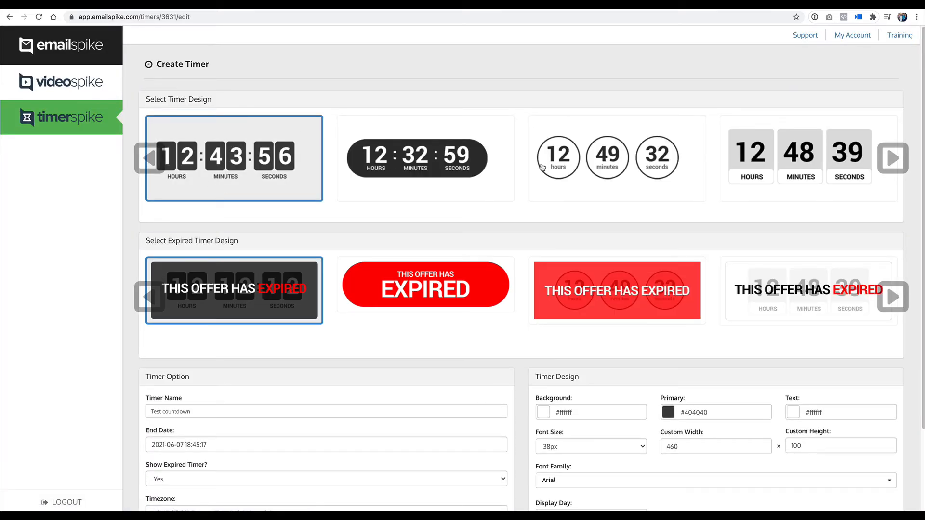
- Browse the available timer designs for the Test countdown timer
{"action": "left_click", "coordinate": [900, 162]}
{"action": "left_click", "coordinate": [900, 162]}
{"action": "left_click", "coordinate": [899, 162]}
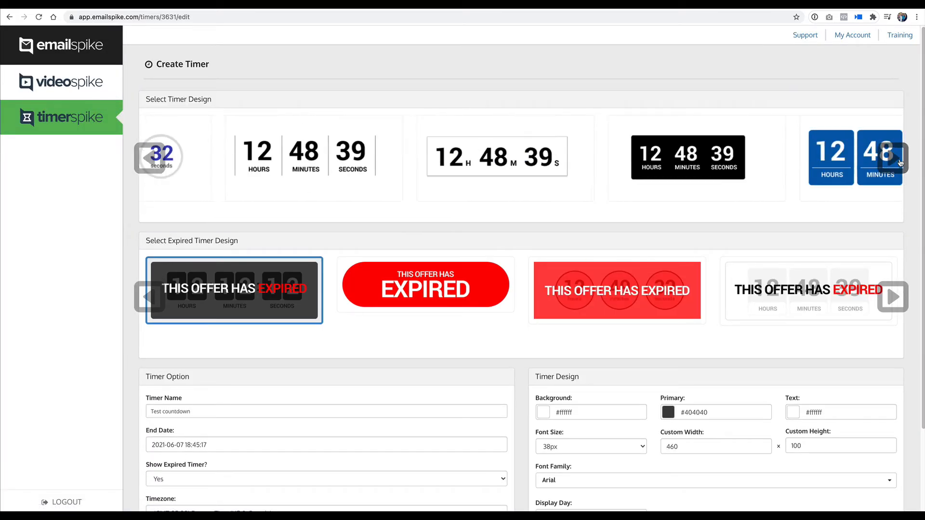
{"action": "left_click", "coordinate": [899, 162]}
{"action": "left_click", "coordinate": [899, 162]}
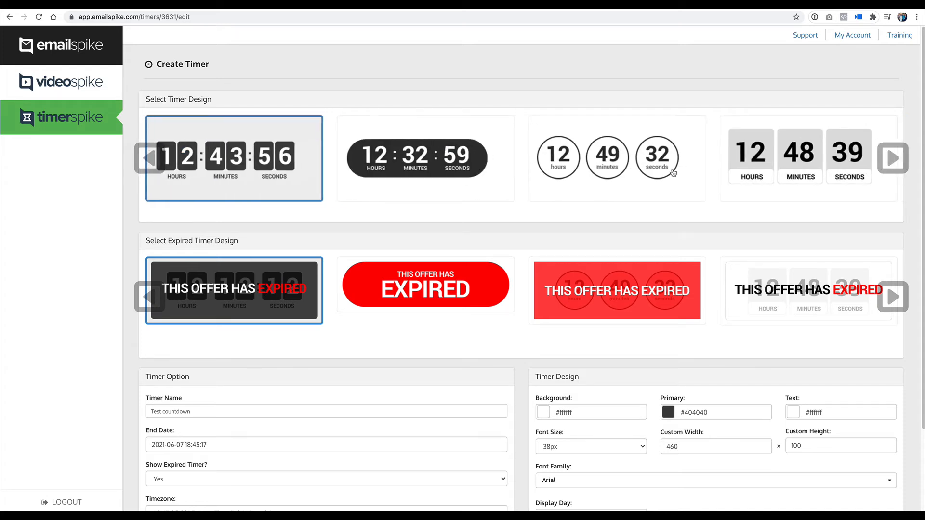
{"action": "left_click", "coordinate": [894, 163]}
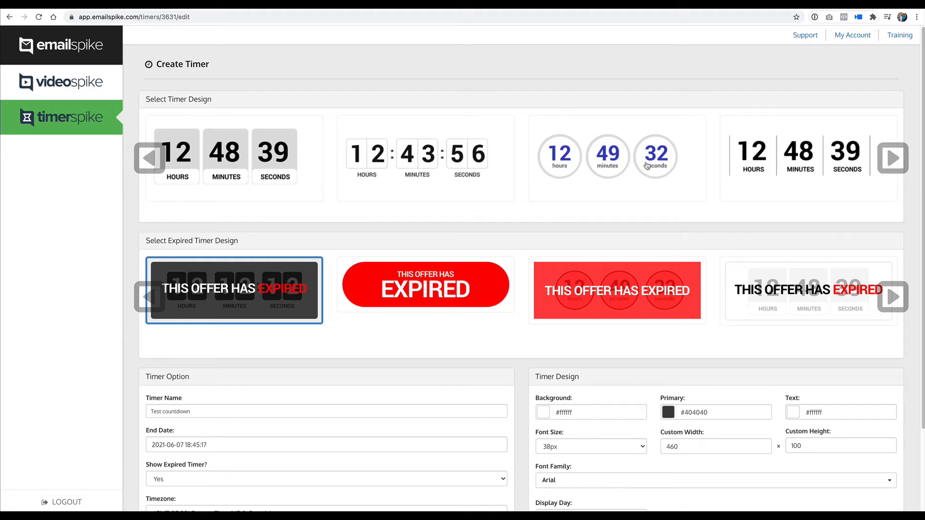
{"action": "left_click", "coordinate": [896, 162]}
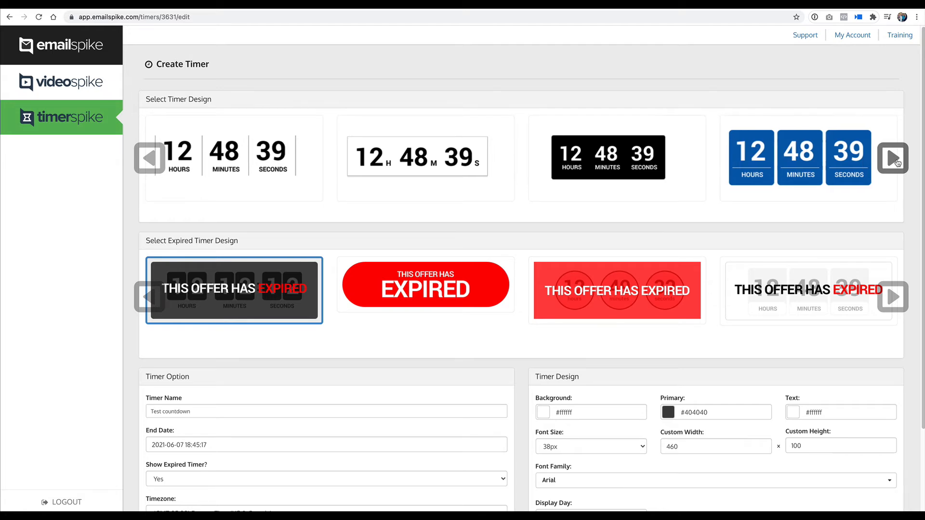
- Choose the black-box timer design with white digits and the plain black rectangular expired design for the timer
{"action": "left_click", "coordinate": [595, 155]}
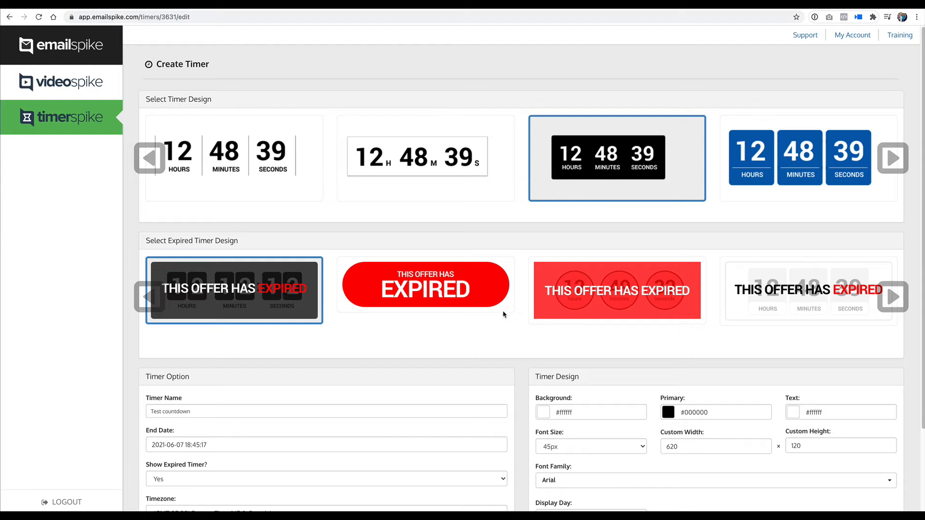
{"action": "left_click", "coordinate": [894, 298]}
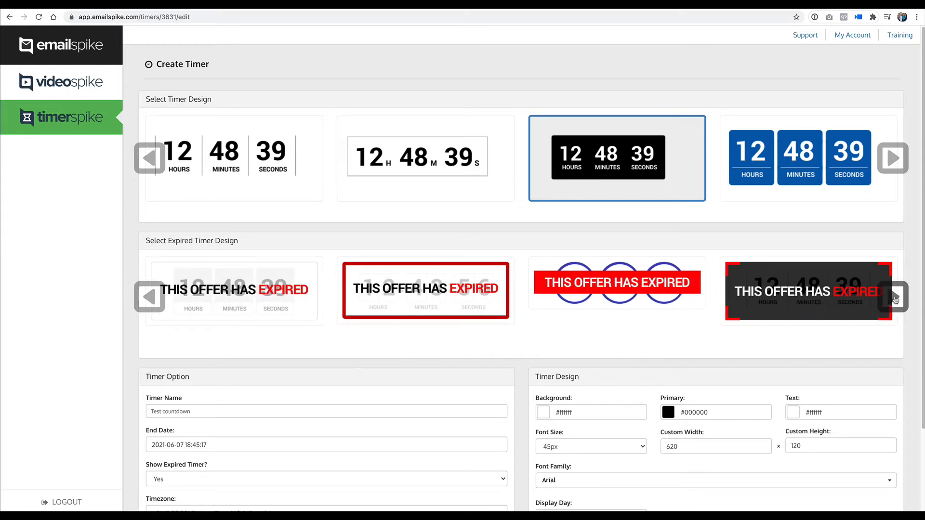
{"action": "left_click", "coordinate": [894, 298]}
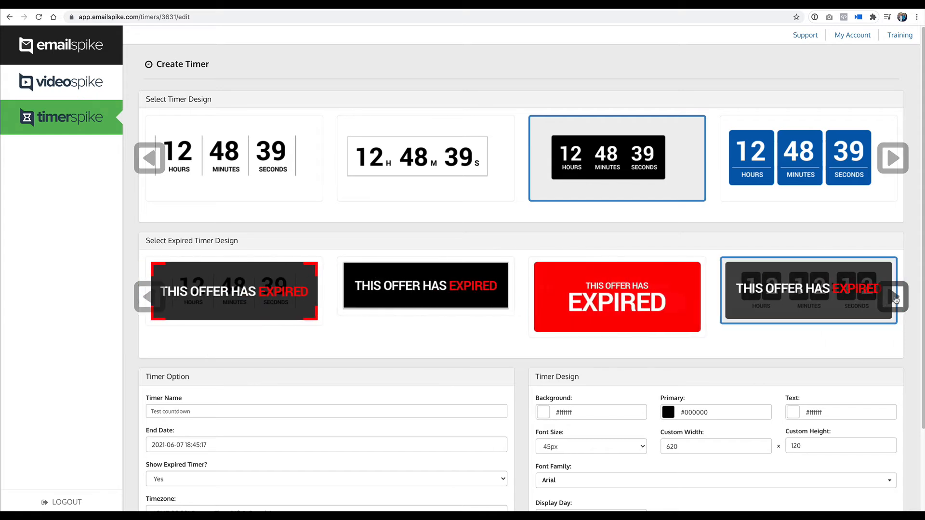
{"action": "left_click", "coordinate": [513, 286]}
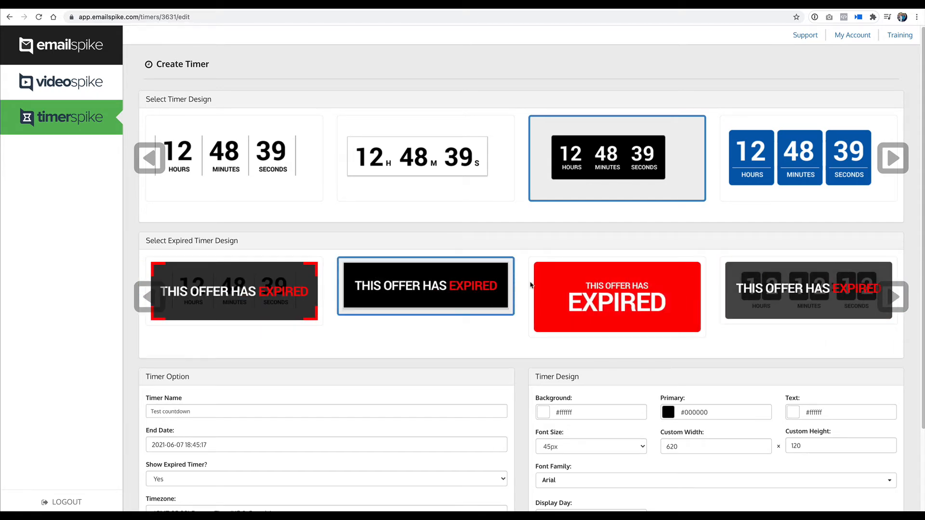
{"action": "scroll", "coordinate": [551, 374], "scroll_direction": "down", "scroll_amount": 3}
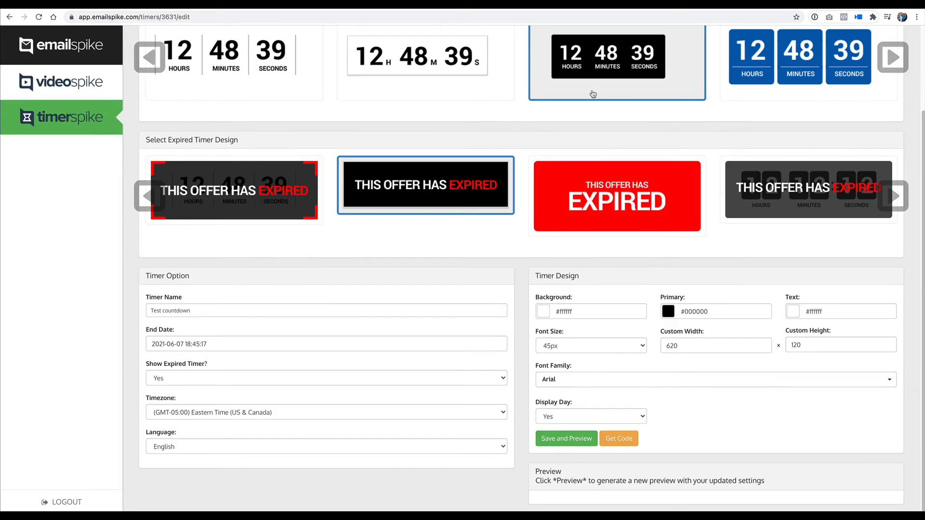
{"action": "left_click", "coordinate": [480, 345]}
{"action": "left_click", "coordinate": [202, 444]}
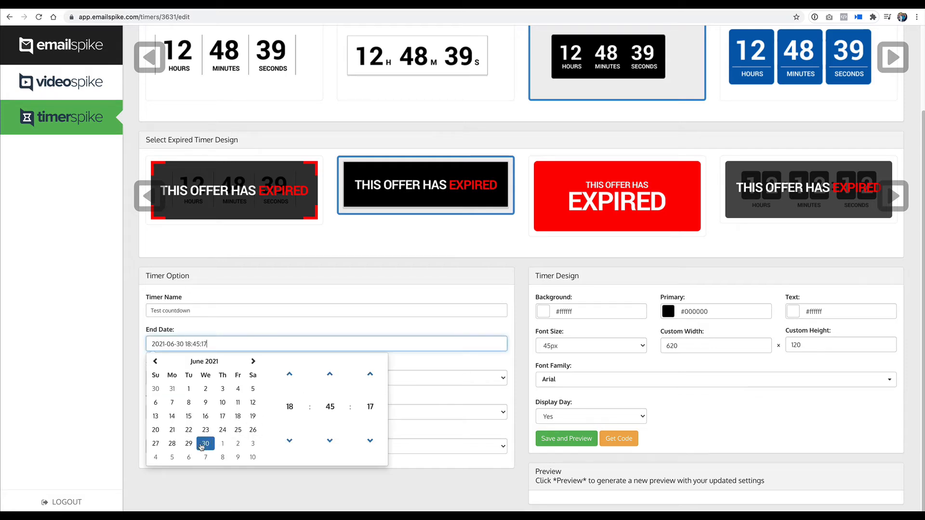
{"action": "left_click", "coordinate": [288, 405]}
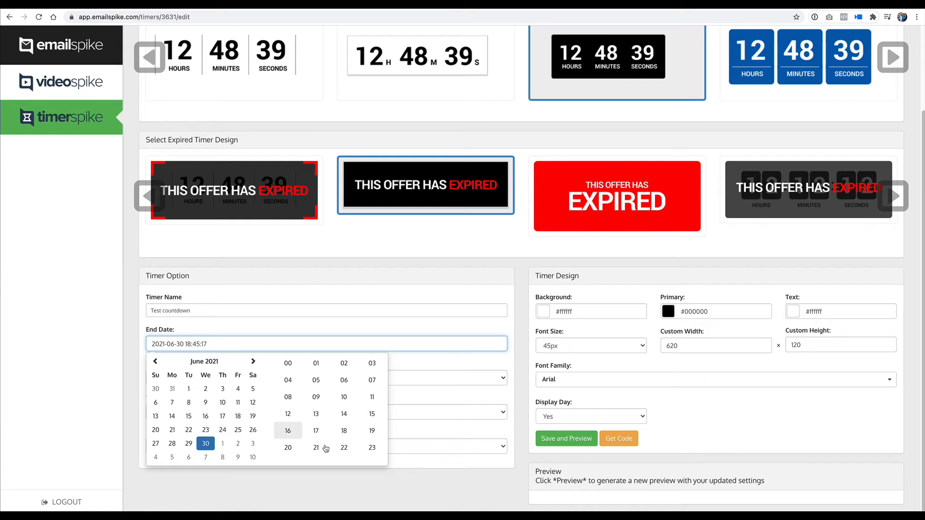
{"action": "left_click", "coordinate": [371, 446]}
{"action": "left_click", "coordinate": [330, 406]}
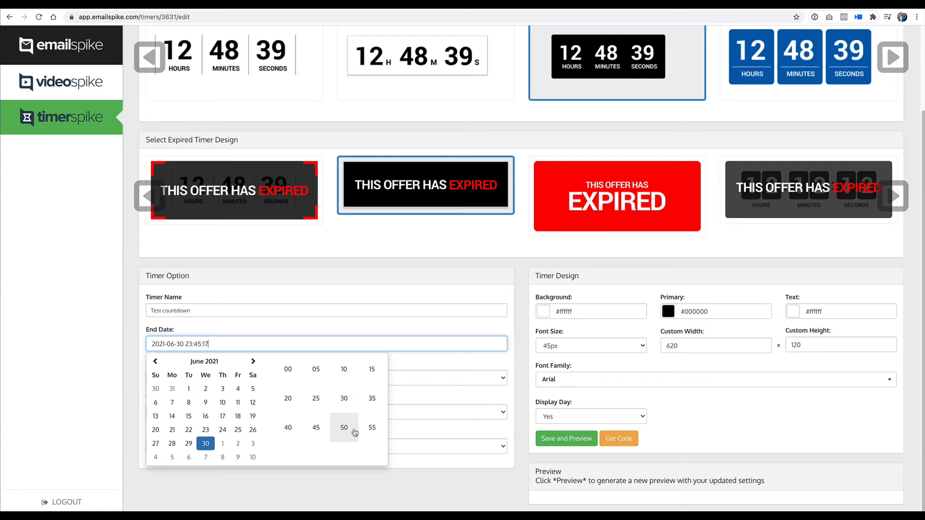
{"action": "left_click", "coordinate": [370, 437]}
{"action": "left_click", "coordinate": [372, 406]}
{"action": "left_click", "coordinate": [369, 437]}
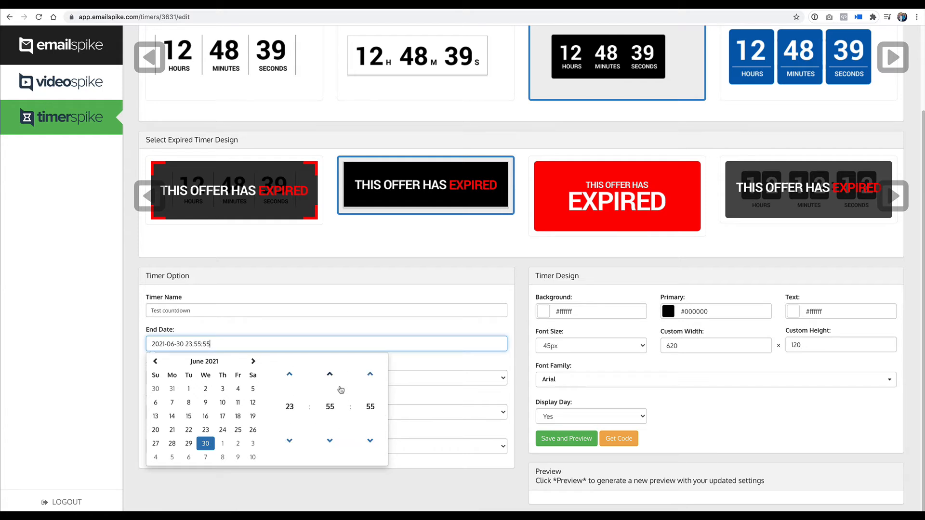
{"action": "left_click", "coordinate": [329, 374]}
{"action": "left_click", "coordinate": [330, 374]}
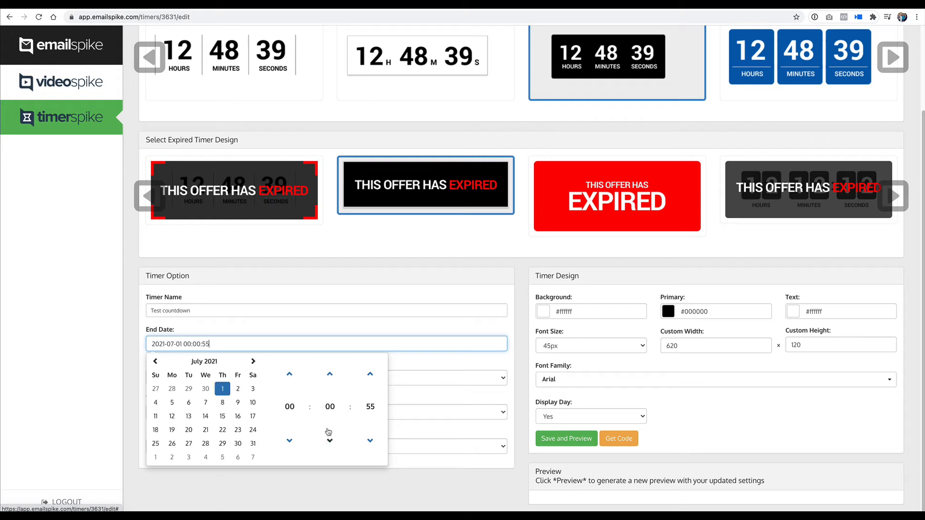
{"action": "left_click", "coordinate": [371, 373]}
{"action": "left_click", "coordinate": [370, 440]}
{"action": "left_click", "coordinate": [520, 340]}
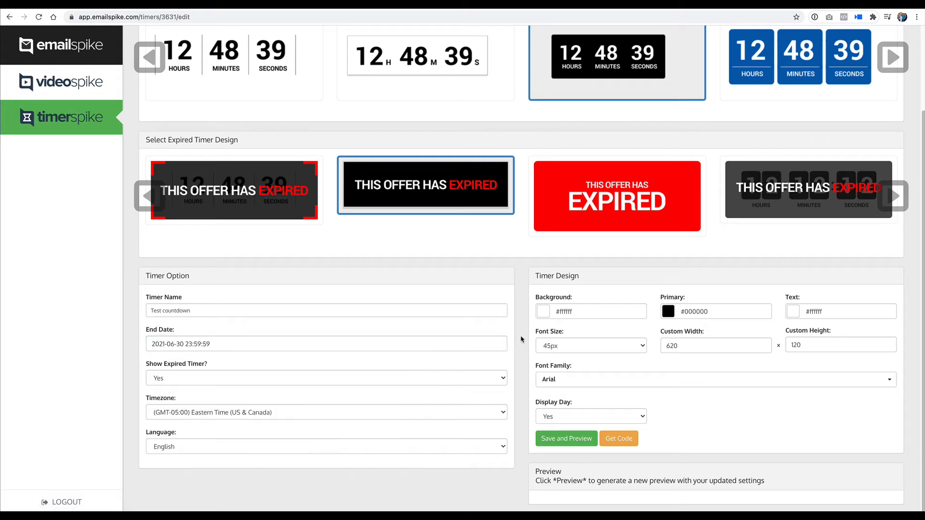
- Set the timer's timezone to (GMT-07:00) Arizona
{"action": "left_click", "coordinate": [197, 415]}
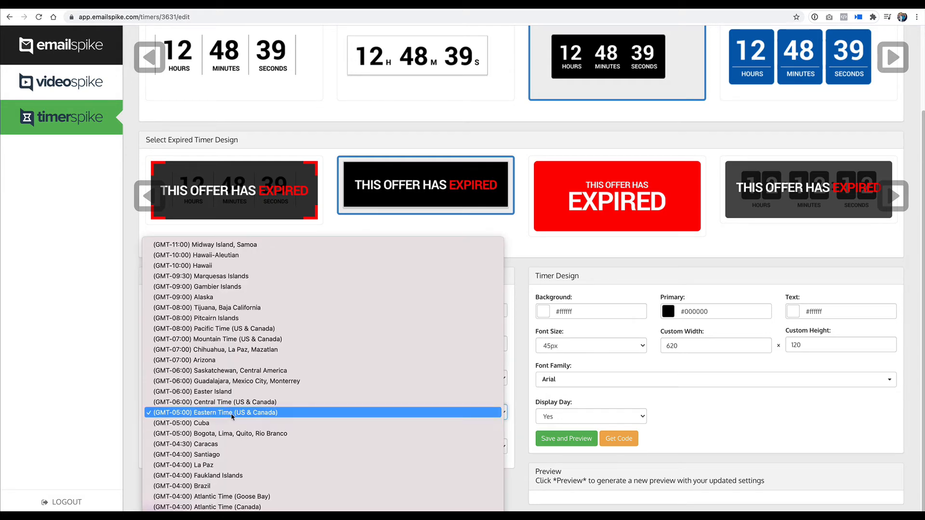
{"action": "left_click", "coordinate": [234, 361]}
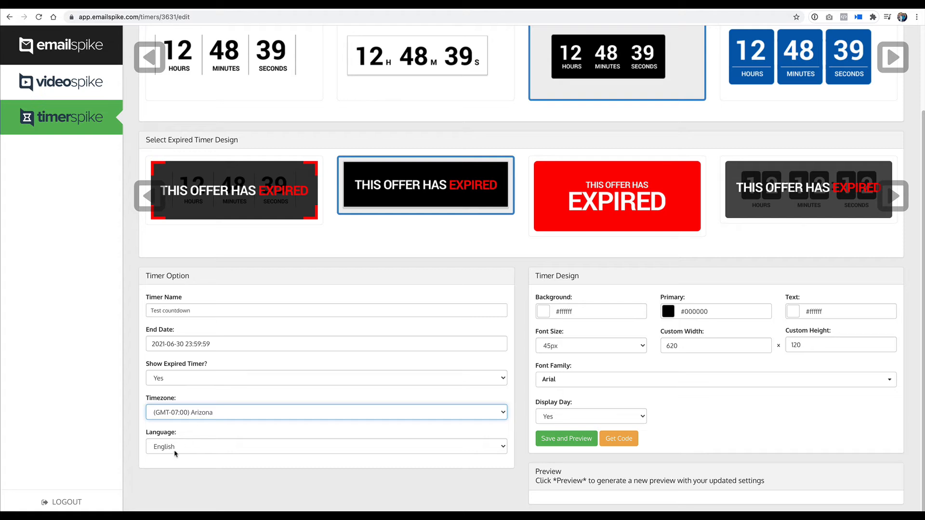
{"action": "left_click", "coordinate": [520, 359]}
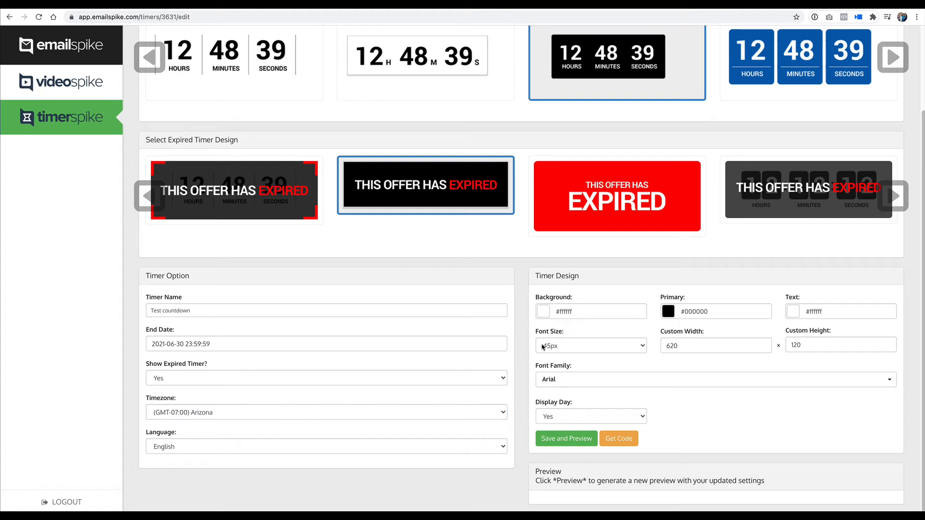
- Set the timer's background colour to red #d10c0c, then save and preview the timer
{"action": "left_click", "coordinate": [544, 310]}
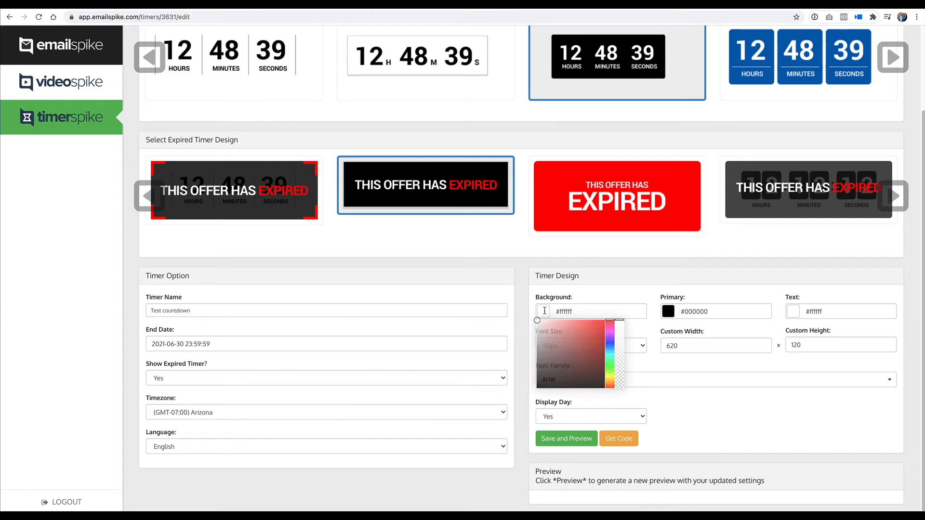
{"action": "left_click_drag", "start_coordinate": [597, 341], "coordinate": [600, 332]}
{"action": "left_click", "coordinate": [649, 286]}
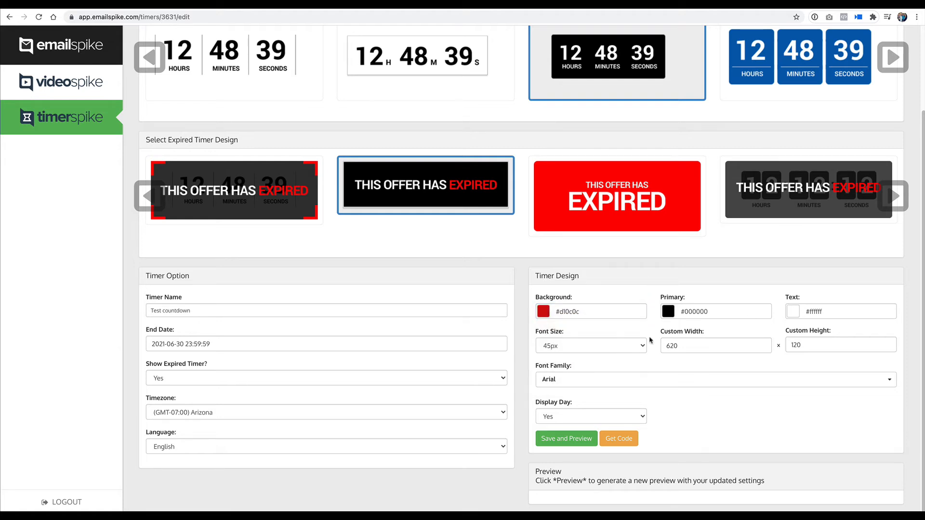
{"action": "left_click", "coordinate": [569, 437]}
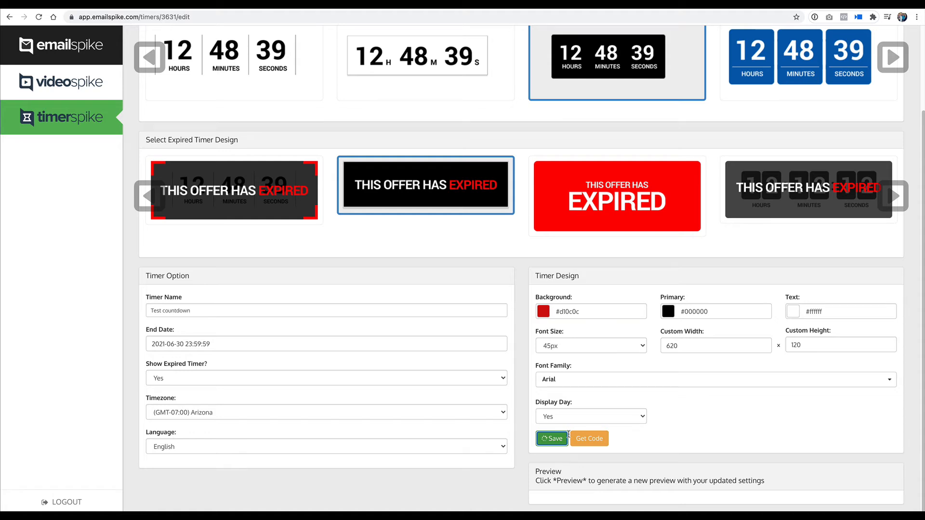
{"action": "scroll", "coordinate": [554, 442], "scroll_direction": "down", "scroll_amount": 2}
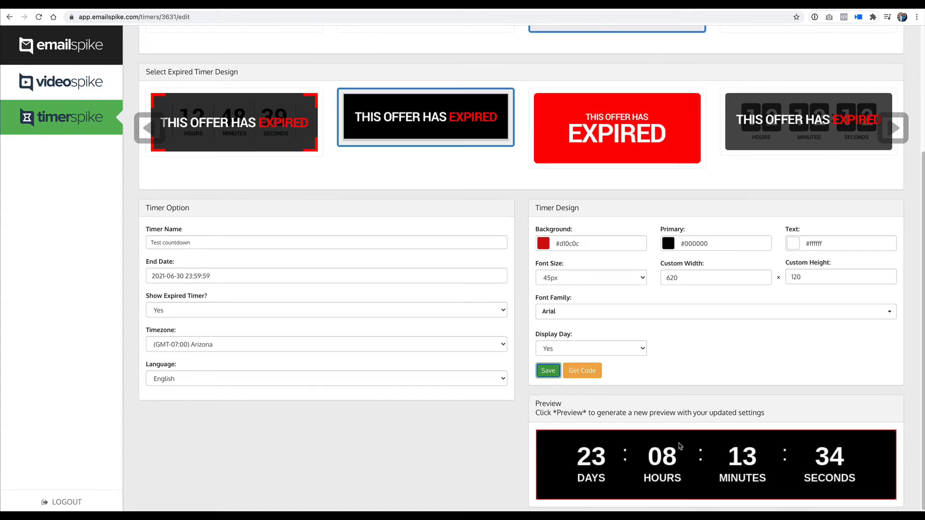
- Make the timer's background colour fully transparent by reducing its opacity to the minimum
{"action": "left_click", "coordinate": [553, 242]}
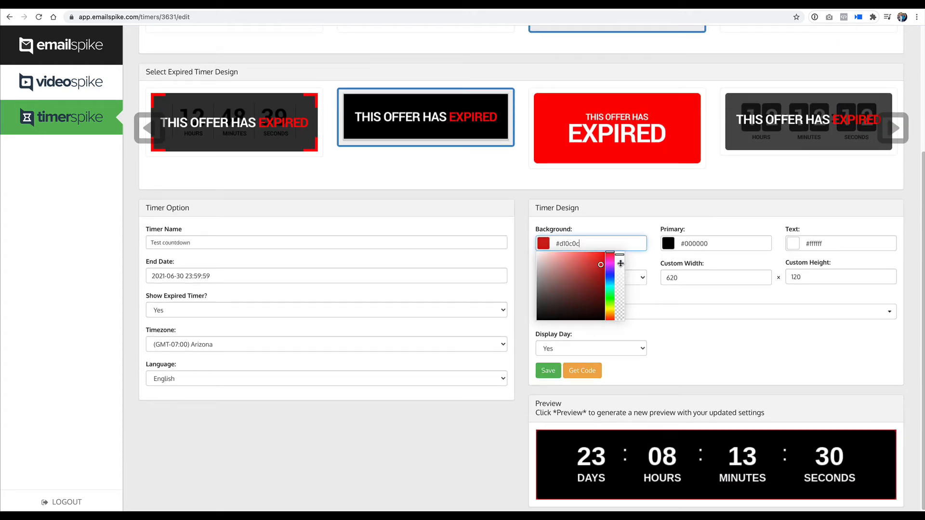
{"action": "left_click_drag", "start_coordinate": [620, 264], "coordinate": [624, 332]}
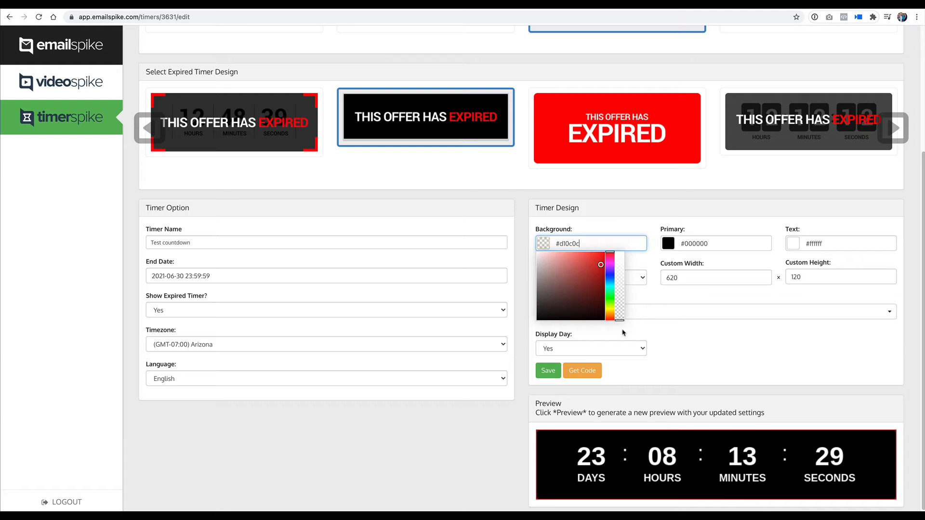
{"action": "left_click", "coordinate": [623, 227]}
- Set the timer's primary colour to #f9f9f9
{"action": "left_click", "coordinate": [668, 242]}
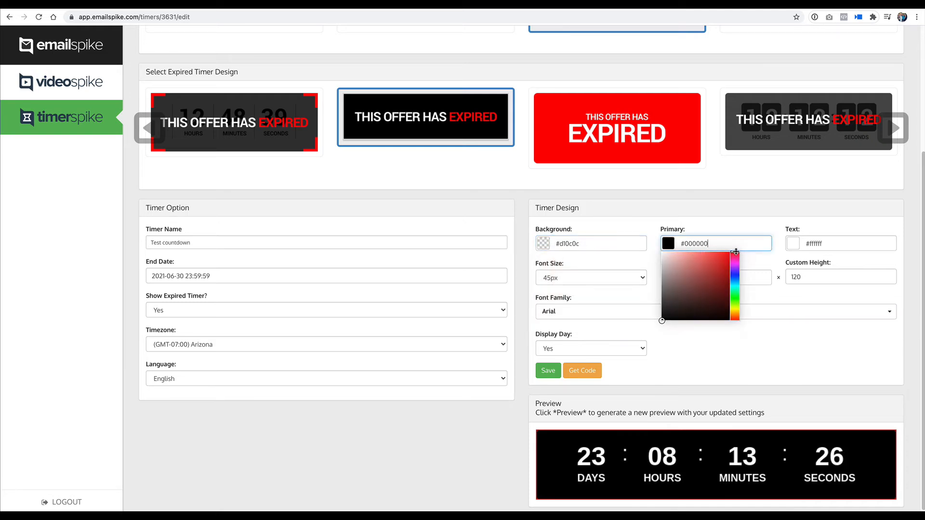
{"action": "key", "text": "ctrl+a"}
{"action": "type", "text": "#f9"}
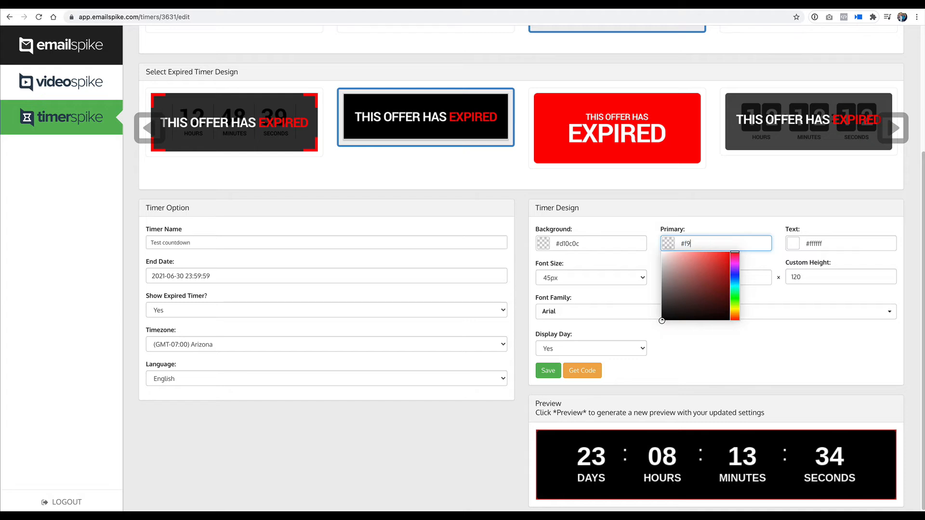
{"action": "type", "text": "f9f9"}
- Set the timer's text colour to #000000 and save the timer to refresh its preview
{"action": "left_click", "coordinate": [827, 243]}
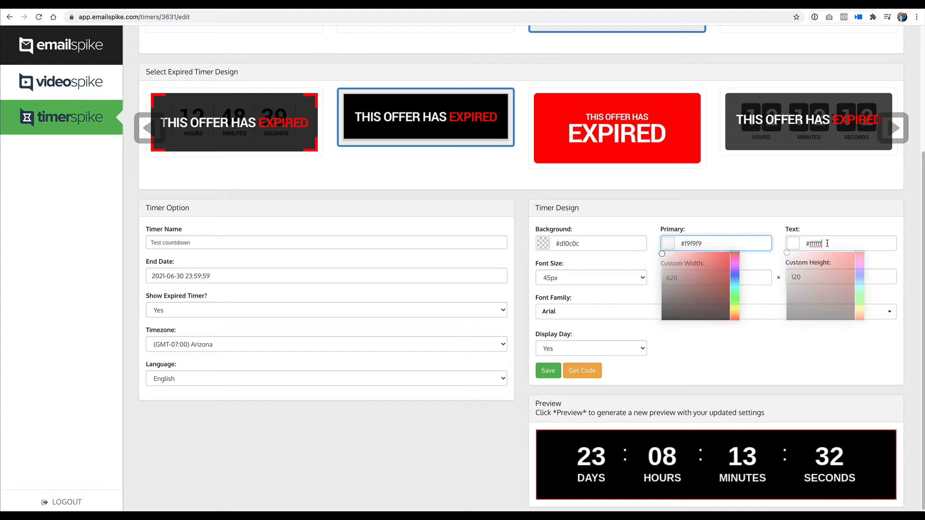
{"action": "double_click", "coordinate": [827, 244]}
{"action": "type", "text": "000000"}
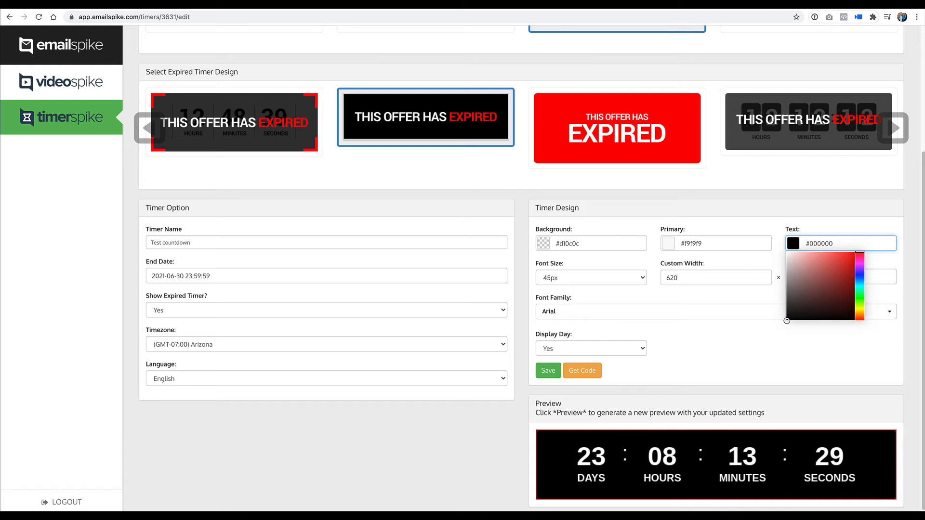
{"action": "left_click", "coordinate": [730, 369]}
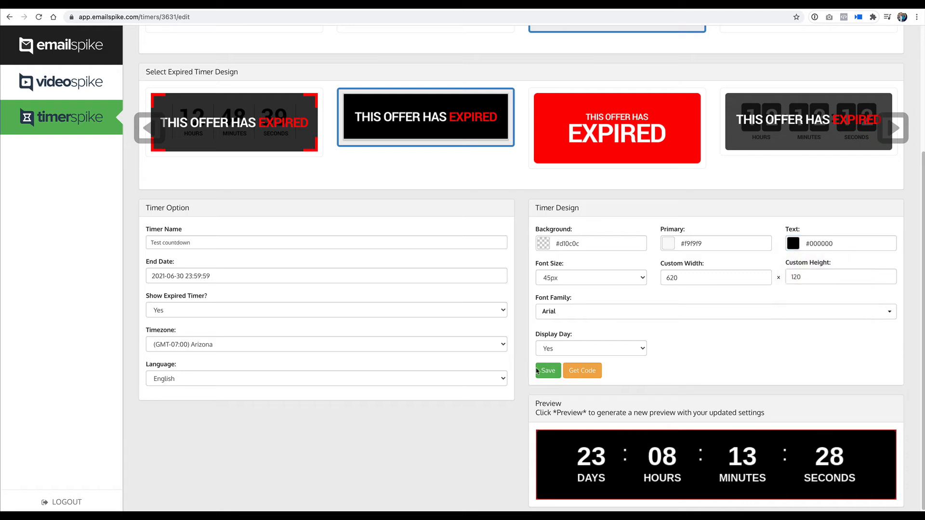
{"action": "left_click", "coordinate": [546, 371]}
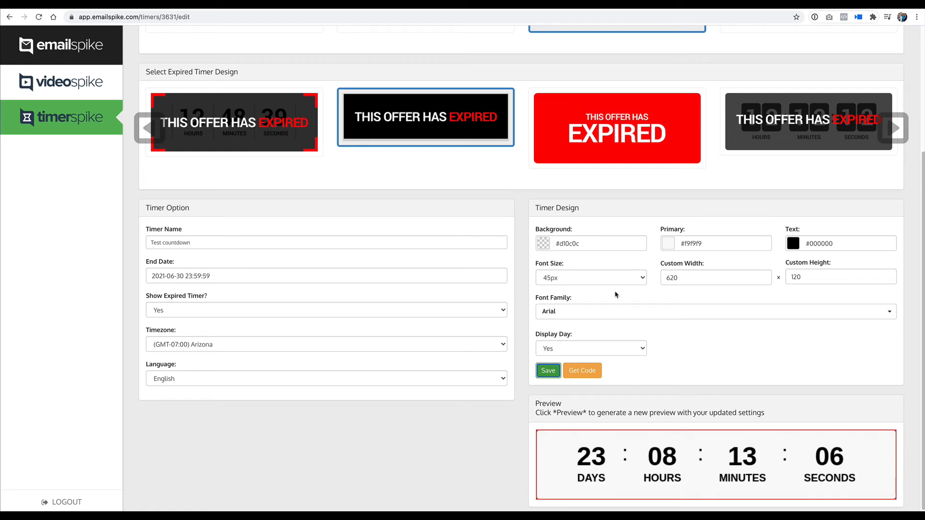
- Change the timer's background colour to blue #0c82d1 with its opacity at the minimum
{"action": "left_click", "coordinate": [584, 248]}
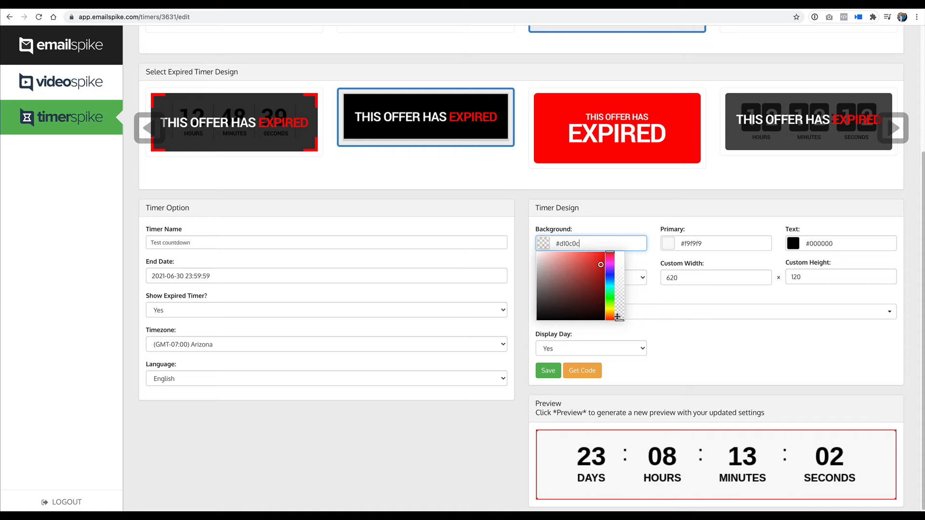
{"action": "left_click", "coordinate": [612, 283]}
{"action": "left_click_drag", "start_coordinate": [612, 284], "coordinate": [621, 322]}
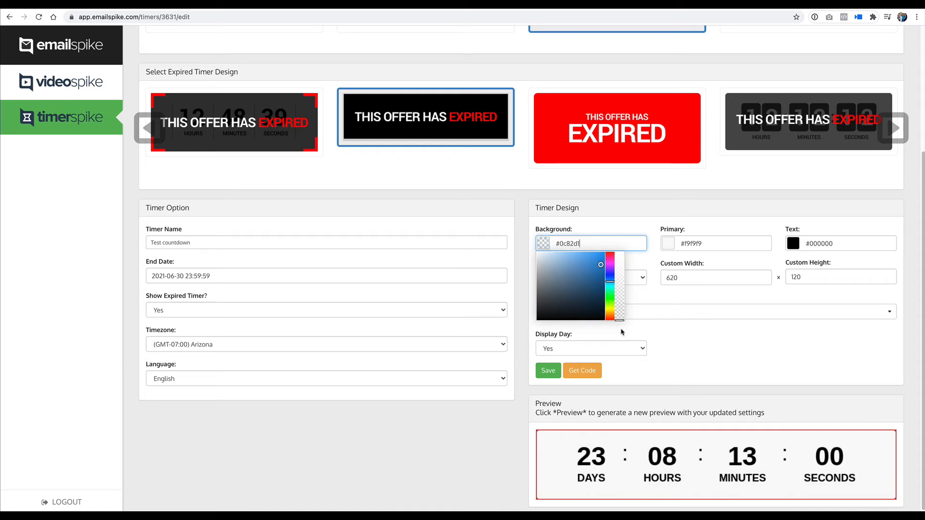
{"action": "left_click", "coordinate": [651, 251]}
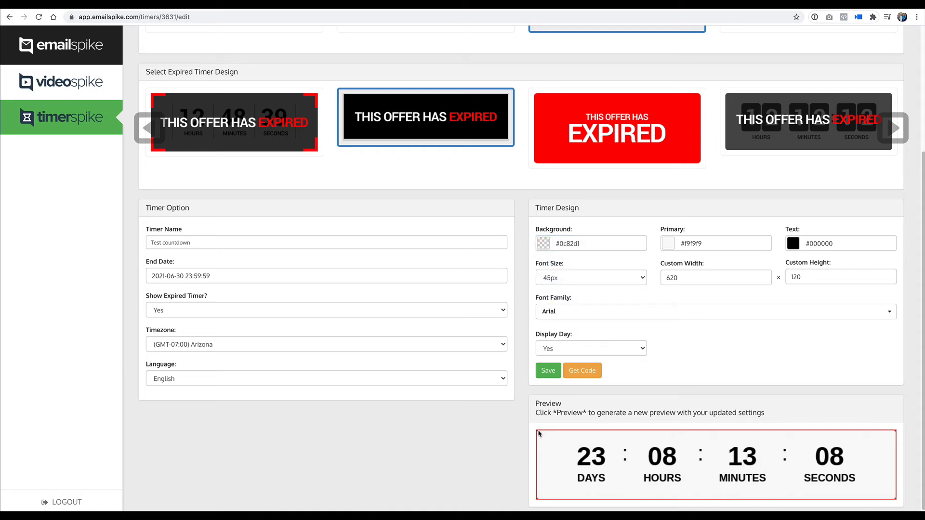
- Set the timer's background colour to white #ffffff
{"action": "left_click", "coordinate": [546, 244]}
{"action": "left_click_drag", "start_coordinate": [548, 270], "coordinate": [533, 246]}
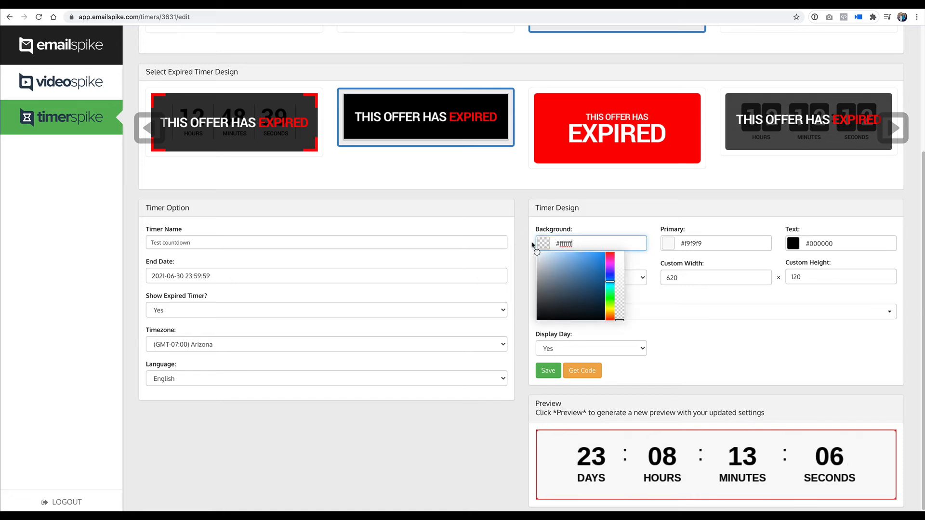
{"action": "left_click", "coordinate": [660, 293]}
- Set the timer's font size to 29px and custom width to 500, and save the changes
{"action": "left_click", "coordinate": [562, 279]}
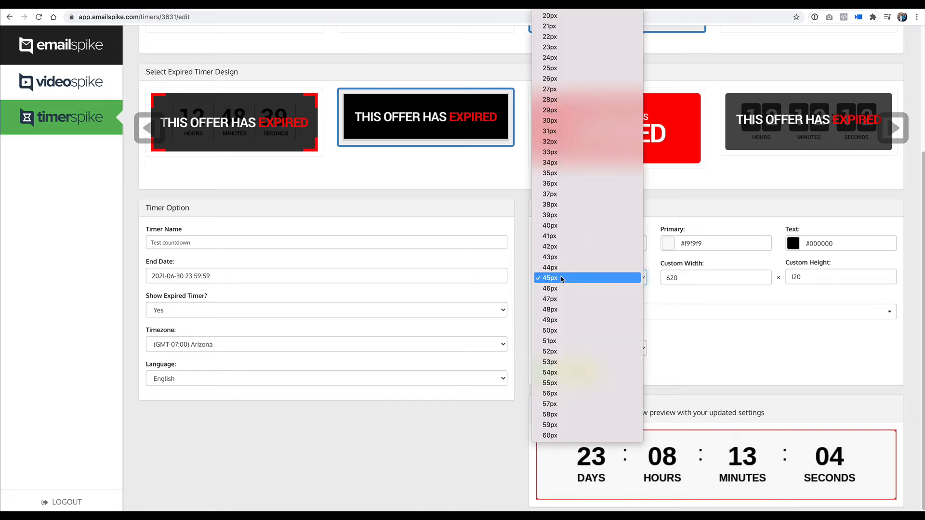
{"action": "left_click", "coordinate": [559, 114]}
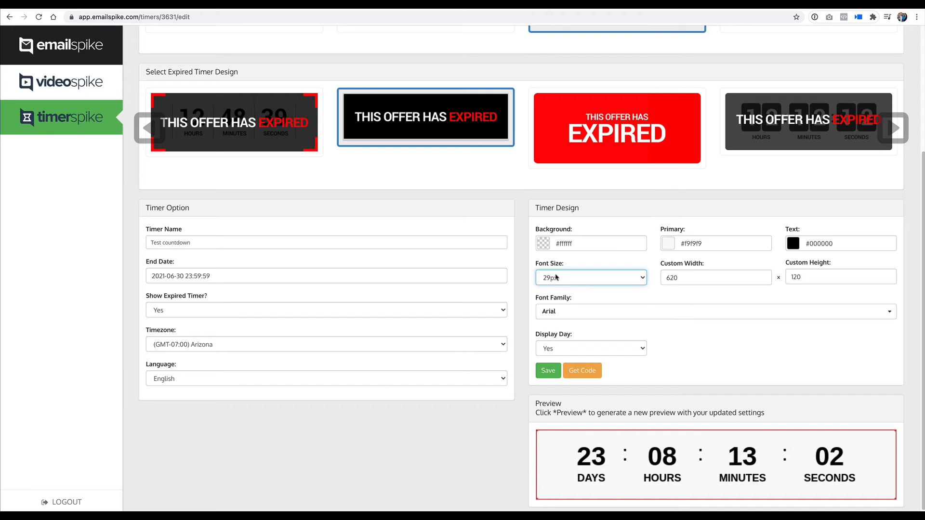
{"action": "left_click", "coordinate": [678, 277]}
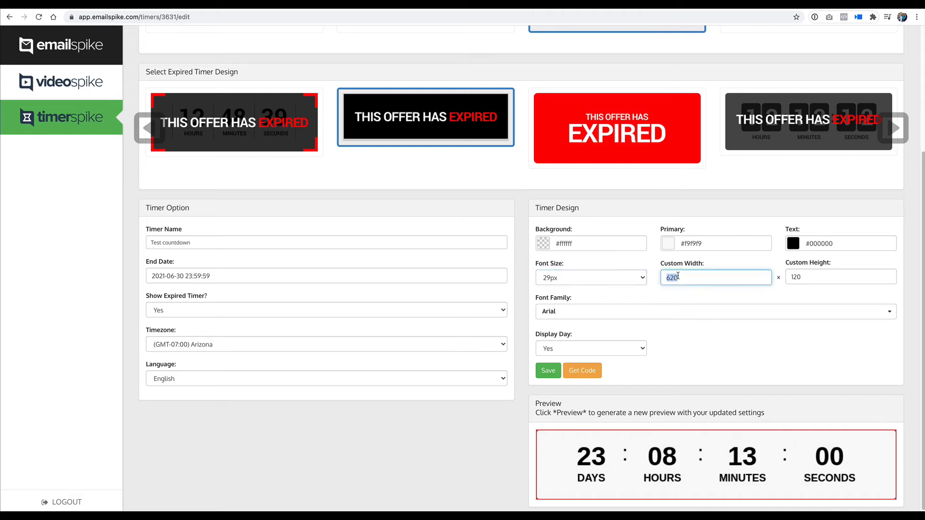
{"action": "left_click", "coordinate": [790, 291]}
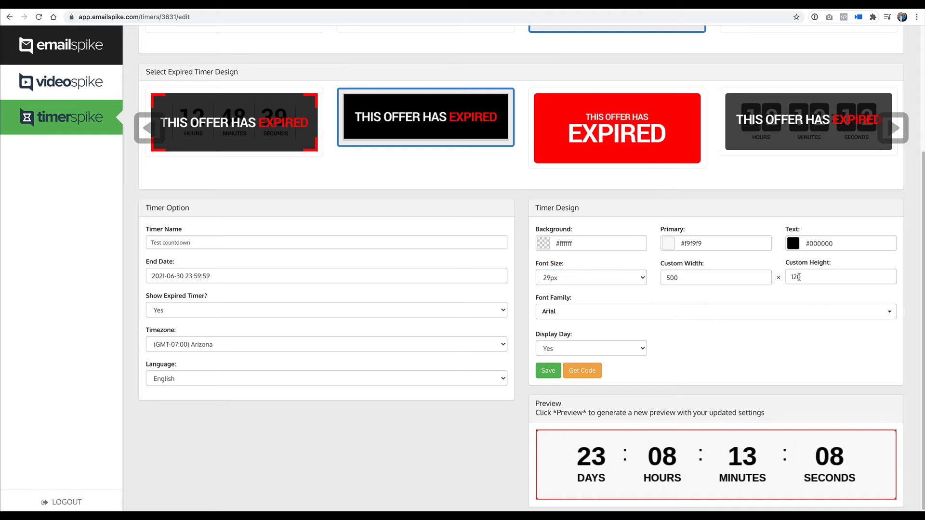
{"action": "left_click", "coordinate": [554, 375]}
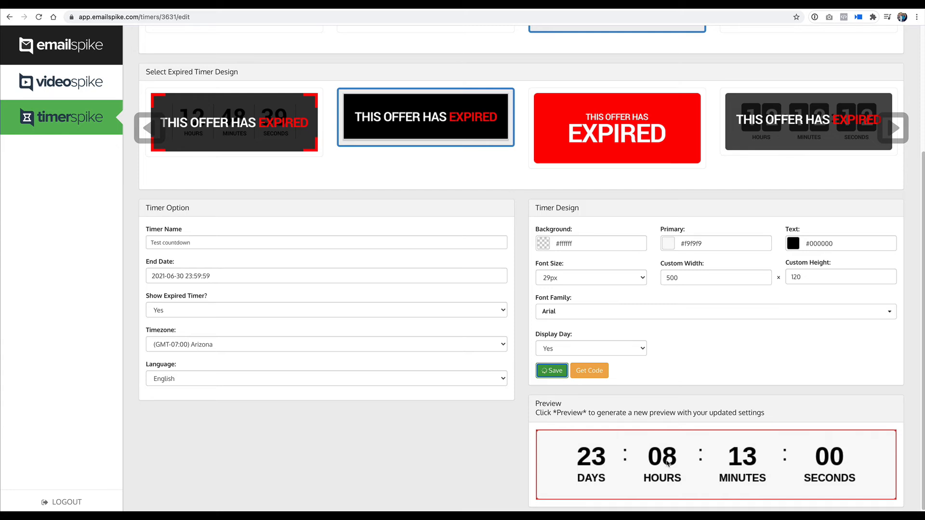
- Get the Test countdown timer's embed code and copy the email embed code
{"action": "scroll", "coordinate": [671, 367], "scroll_direction": "down", "scroll_amount": 1}
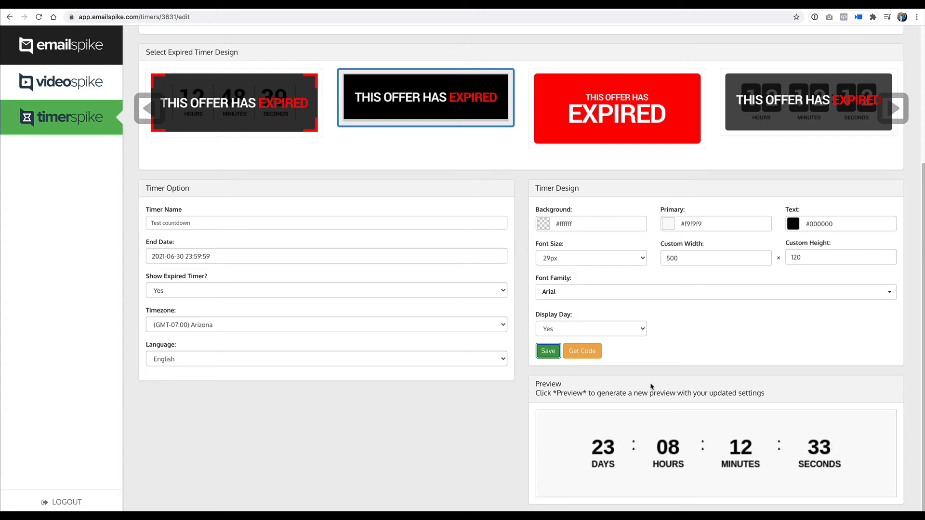
{"action": "left_click", "coordinate": [572, 351]}
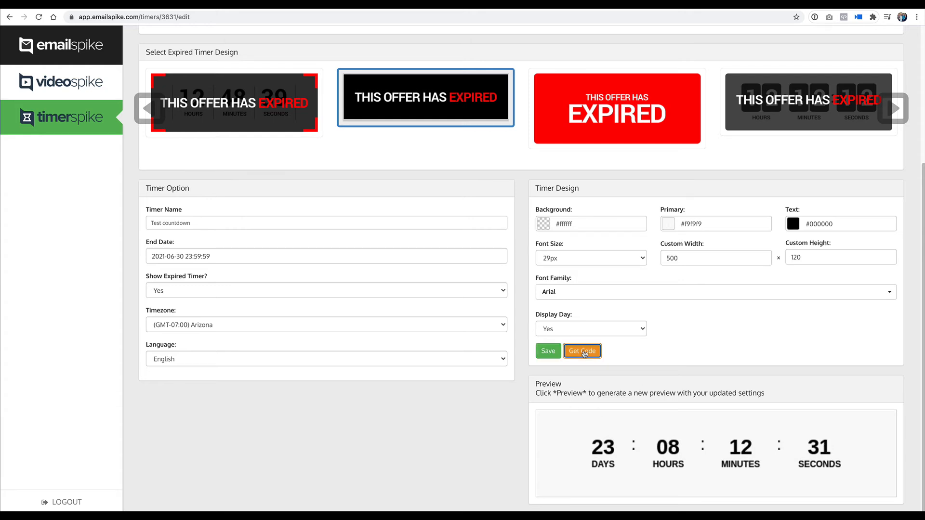
{"action": "left_click", "coordinate": [370, 91]}
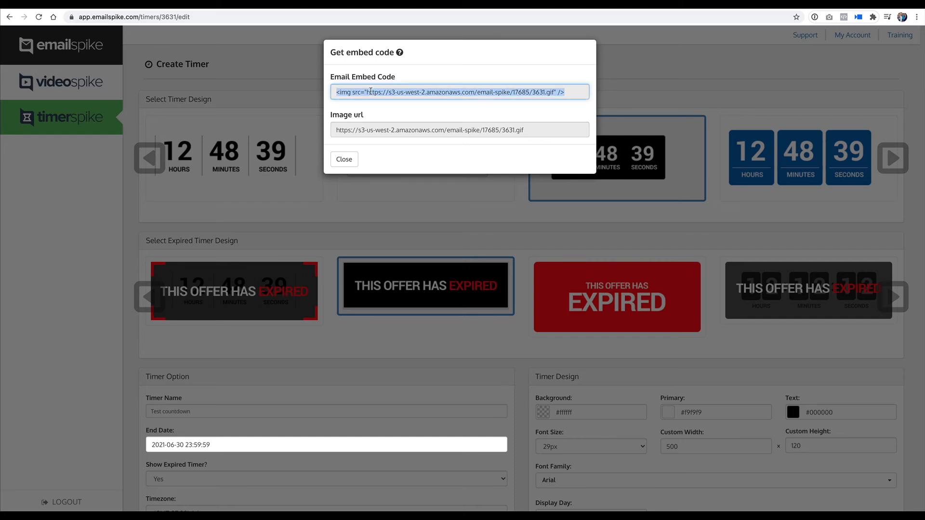
{"action": "right_click", "coordinate": [372, 90]}
{"action": "left_click", "coordinate": [393, 111]}
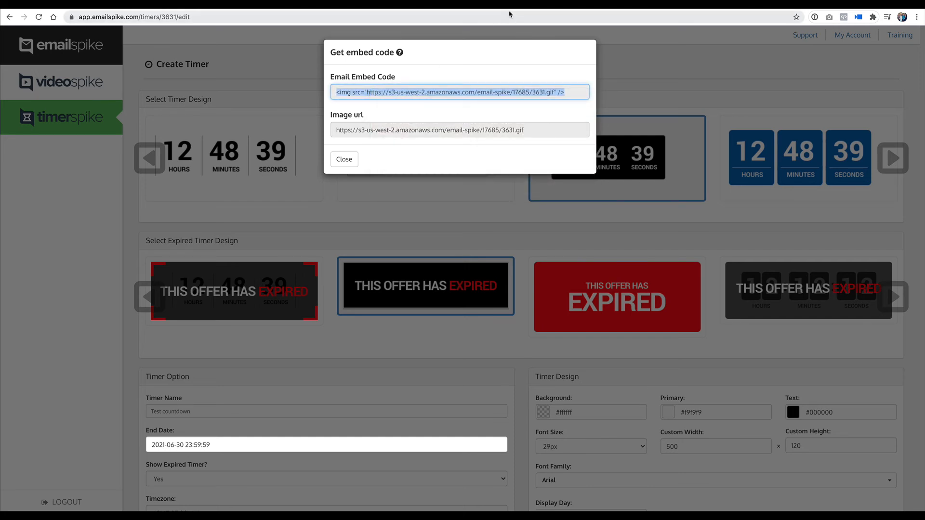
- Switch to Drip, edit the Test broadcast's email, paste the timer embed code above the video link in the source, and save
{"action": "key", "text": "ctrl+Tab"}
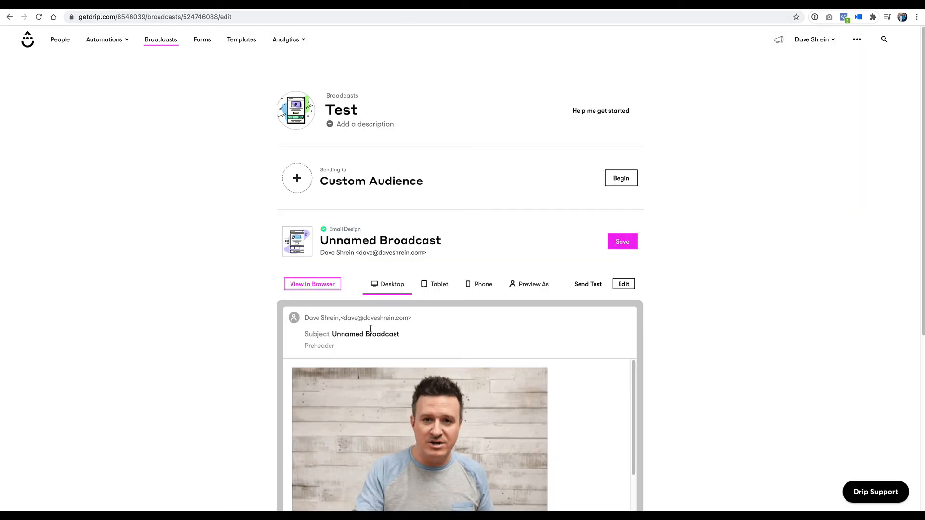
{"action": "scroll", "coordinate": [371, 332], "scroll_direction": "down", "scroll_amount": 6}
{"action": "scroll", "coordinate": [371, 331], "scroll_direction": "up", "scroll_amount": 4}
{"action": "left_click", "coordinate": [623, 183]}
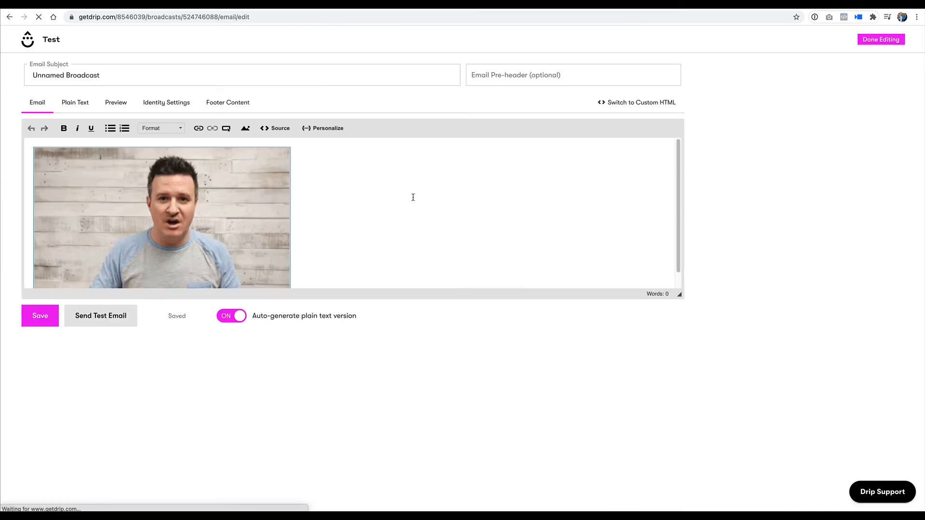
{"action": "left_click", "coordinate": [275, 128]}
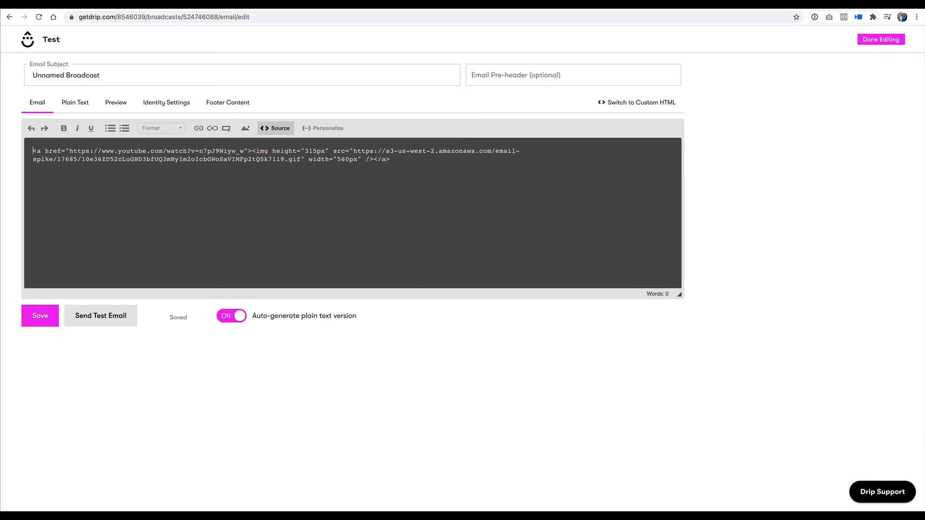
{"action": "key", "text": "super+v"}
{"action": "key", "text": "Return"}
{"action": "left_click", "coordinate": [40, 316]}
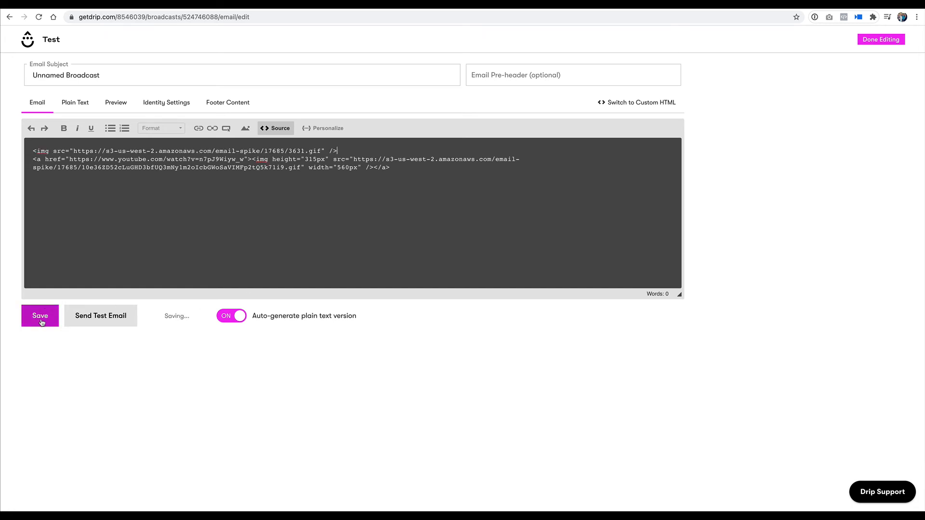
- Insert a <br/> line break before the video image in the email source and return to the visual editor
{"action": "left_click", "coordinate": [276, 130]}
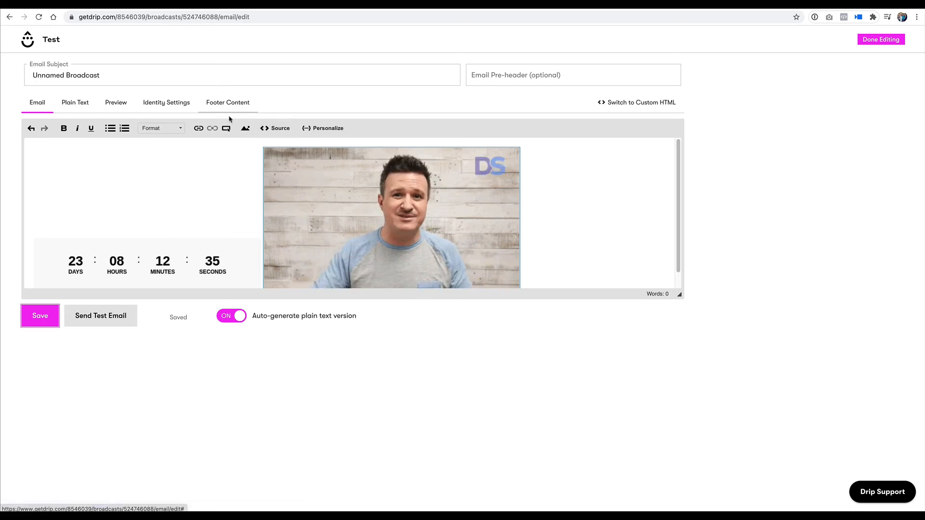
{"action": "left_click", "coordinate": [275, 128]}
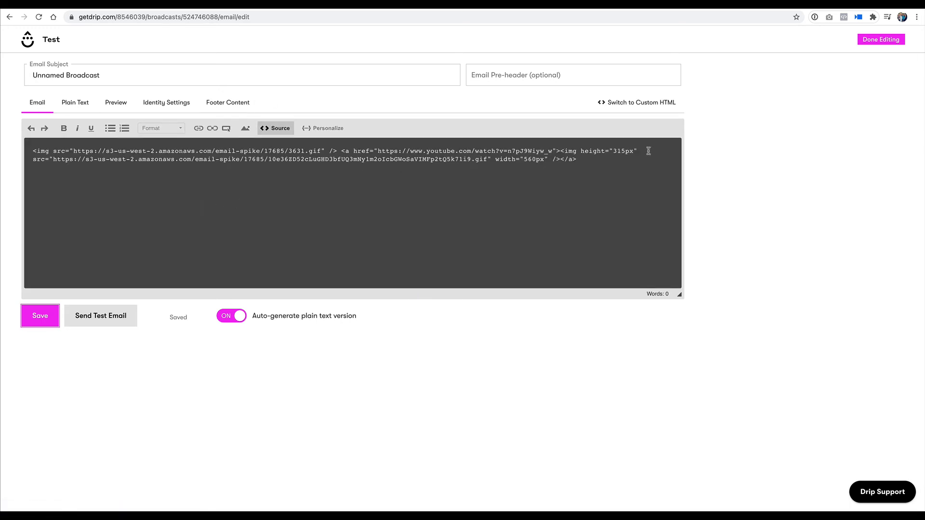
{"action": "left_click", "coordinate": [559, 149]}
{"action": "key", "text": "Return"}
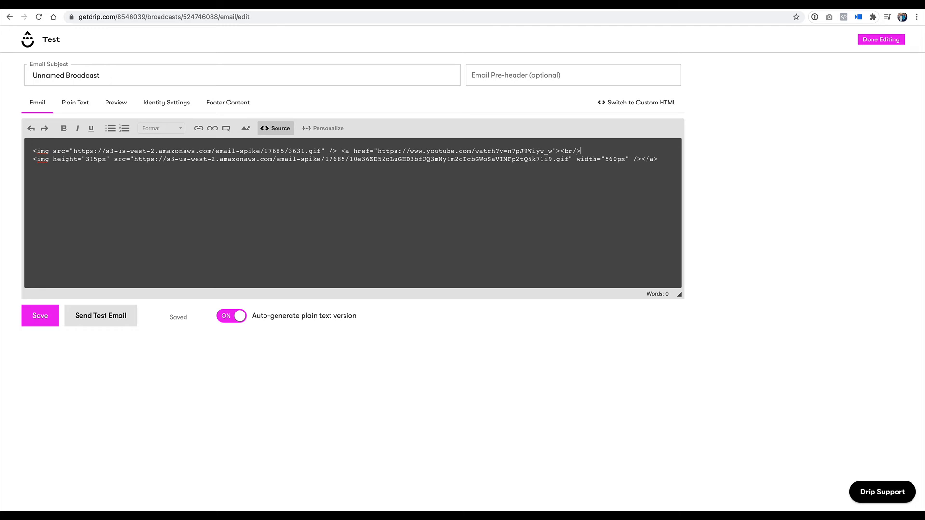
{"action": "left_click", "coordinate": [275, 128]}
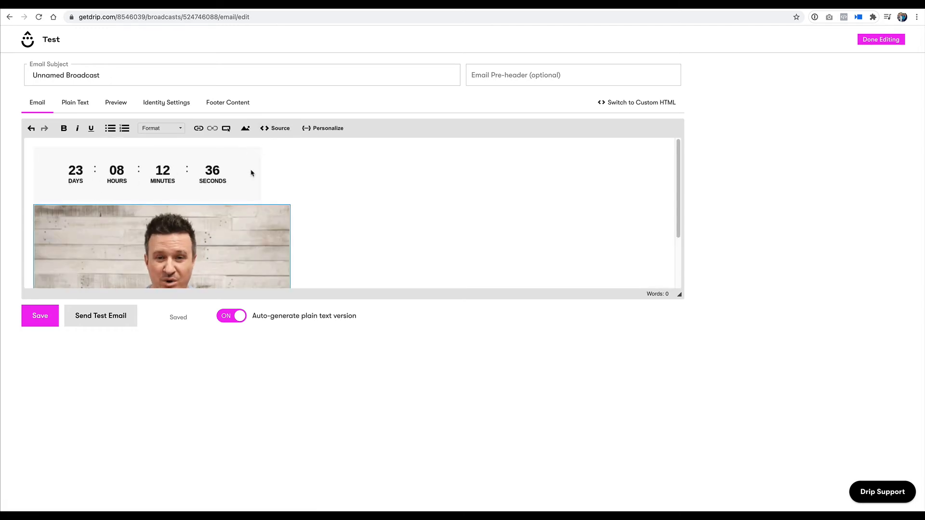
- Preview the email with the timer above the video, look through its other views, and return to the email editor
{"action": "left_click", "coordinate": [99, 177]}
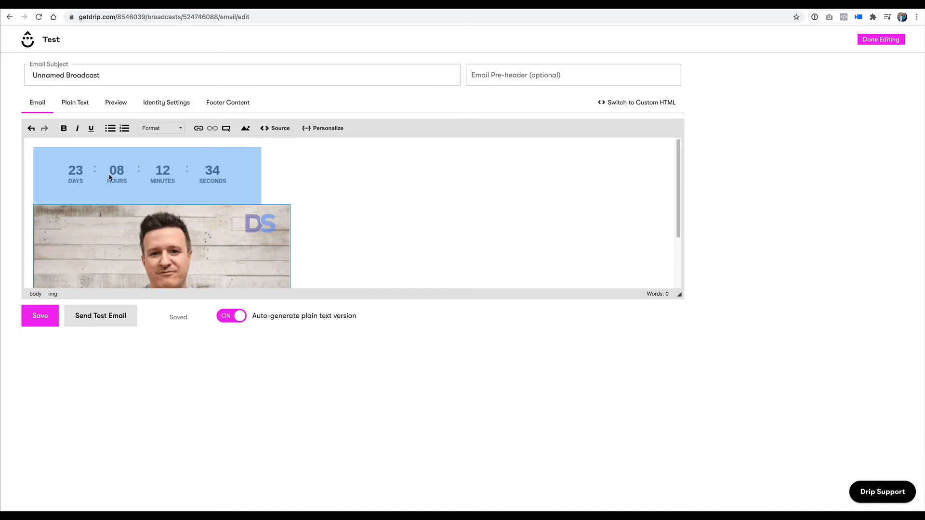
{"action": "left_click", "coordinate": [115, 104]}
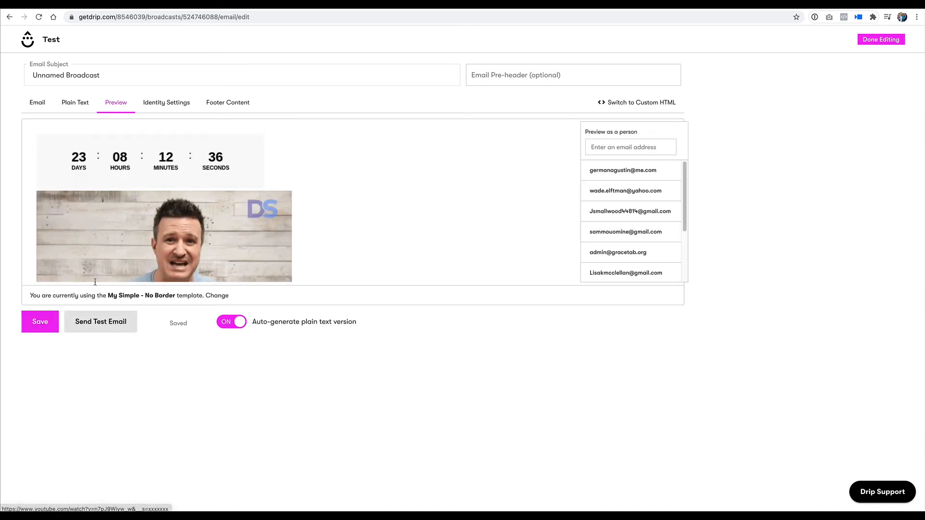
{"action": "left_click", "coordinate": [182, 101]}
{"action": "left_click", "coordinate": [76, 102]}
{"action": "left_click", "coordinate": [36, 102]}
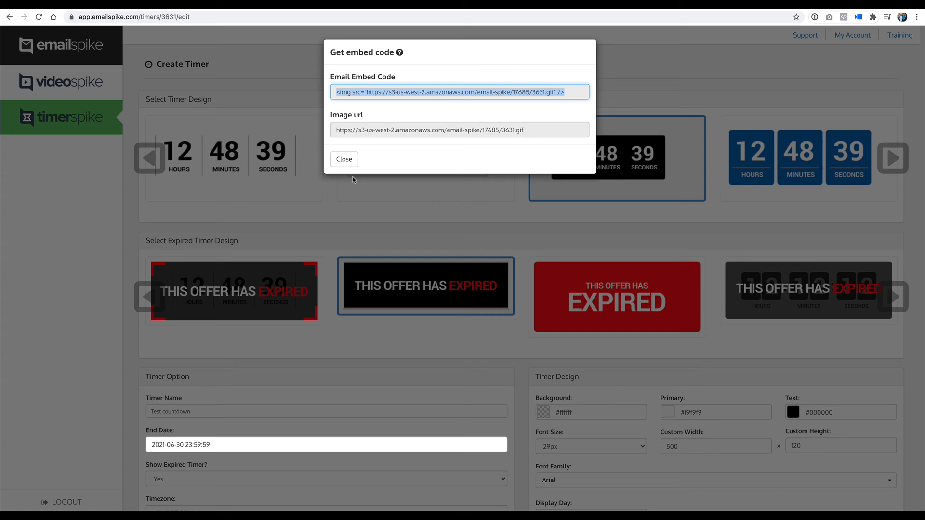
- Return to EmailSpike, close the embed code dialog, and review the timer settings and the available timer designs
{"action": "left_click", "coordinate": [344, 159]}
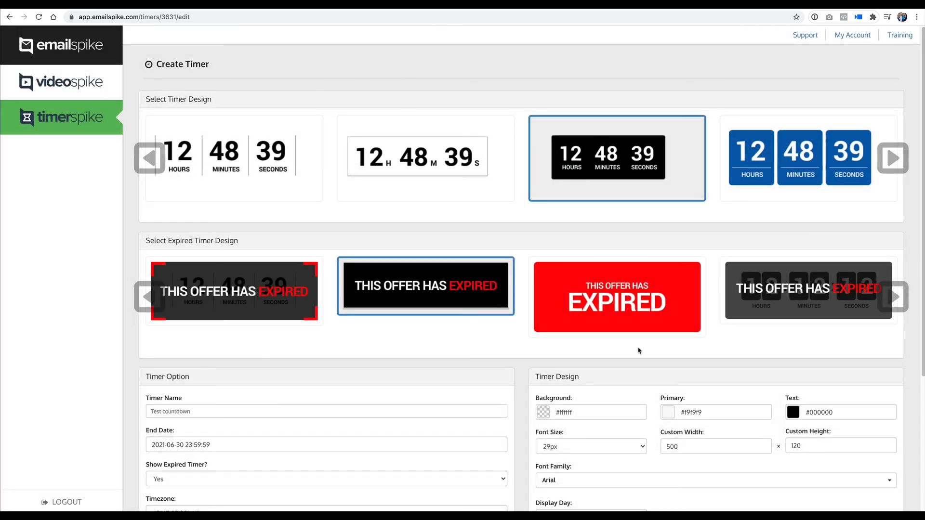
{"action": "scroll", "coordinate": [639, 351], "scroll_direction": "down", "scroll_amount": 5}
{"action": "scroll", "coordinate": [639, 351], "scroll_direction": "up", "scroll_amount": 2}
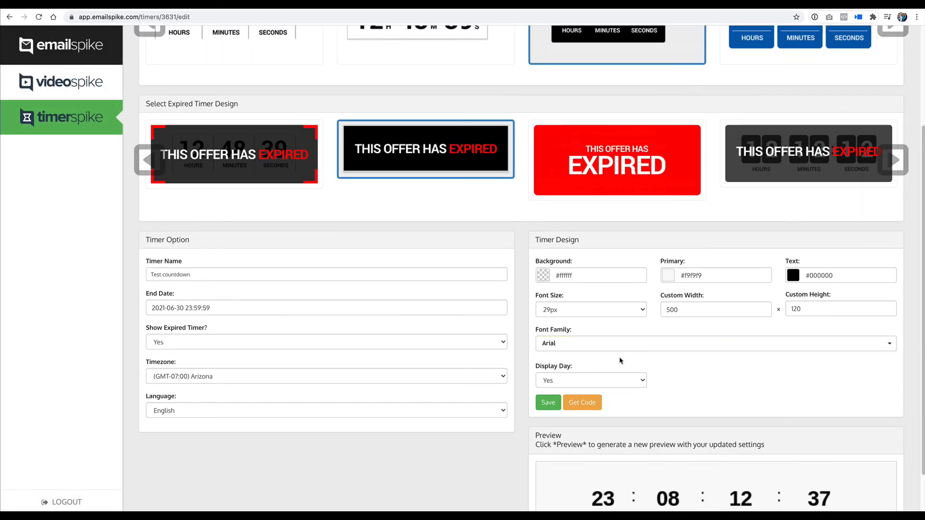
{"action": "scroll", "coordinate": [673, 359], "scroll_direction": "down", "scroll_amount": 1}
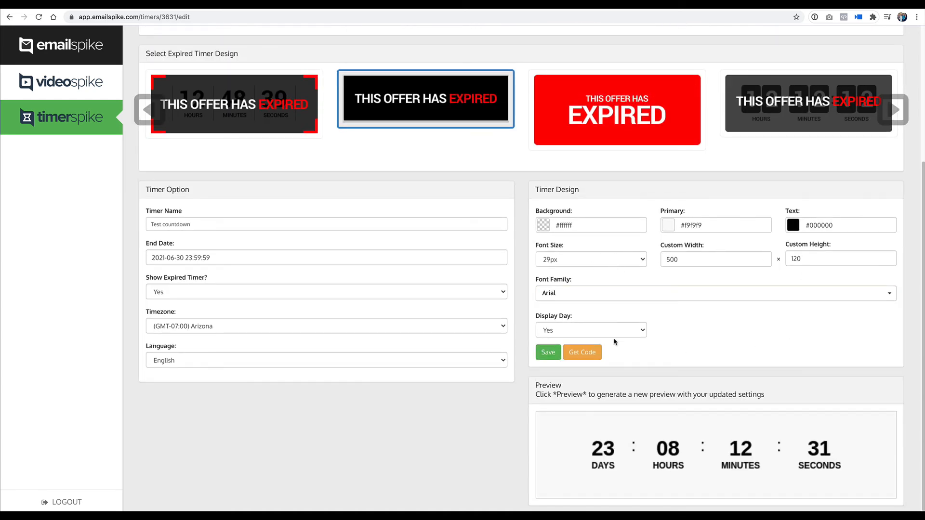
{"action": "scroll", "coordinate": [614, 342], "scroll_direction": "up", "scroll_amount": 4}
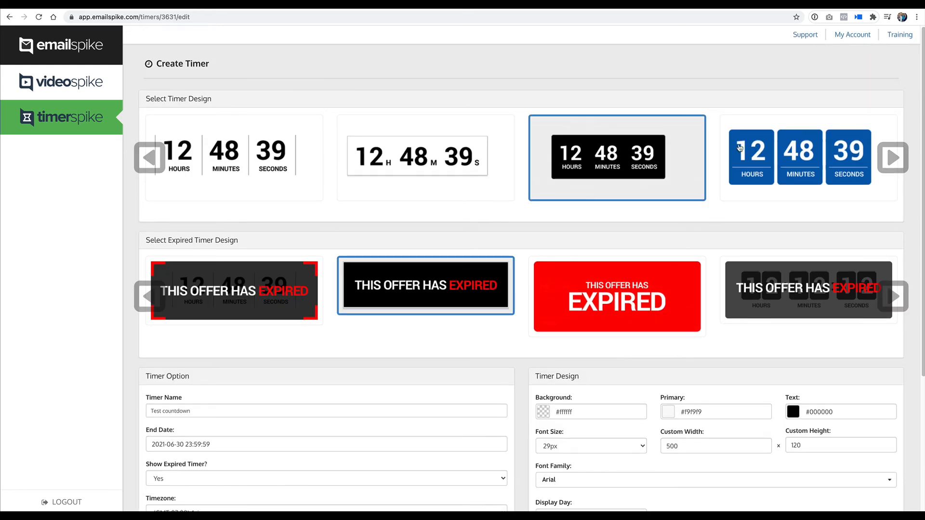
{"action": "left_click", "coordinate": [892, 157]}
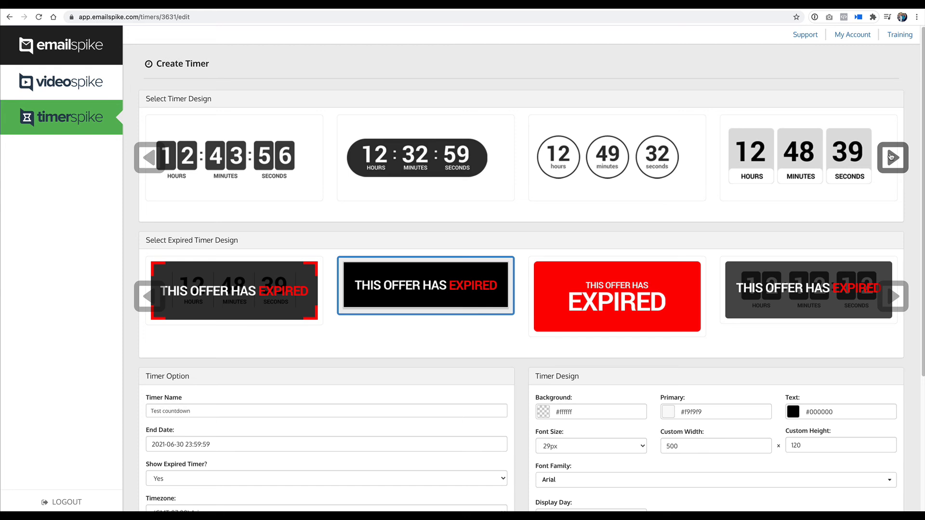
{"action": "left_click", "coordinate": [892, 157]}
{"action": "left_click", "coordinate": [892, 157]}
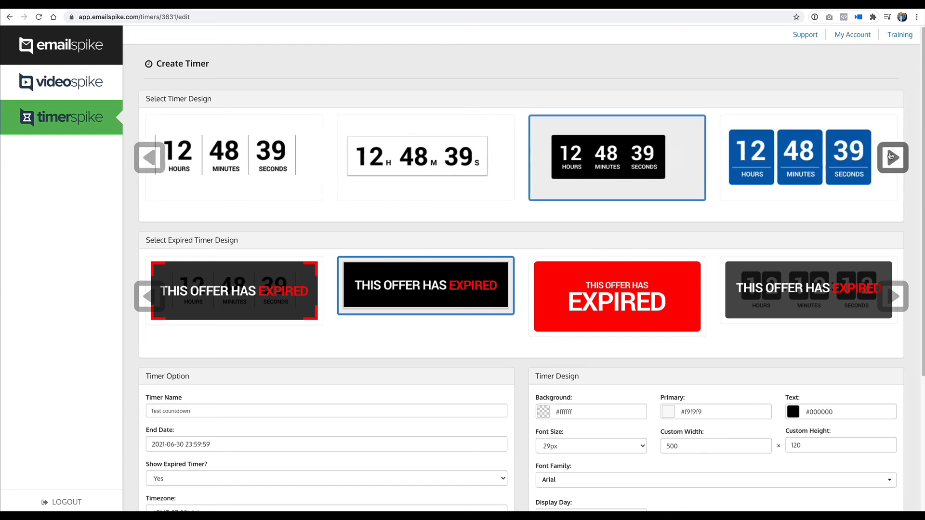
- Apply the blue boxed timer design to the Test countdown and save the timer
{"action": "left_click", "coordinate": [749, 157]}
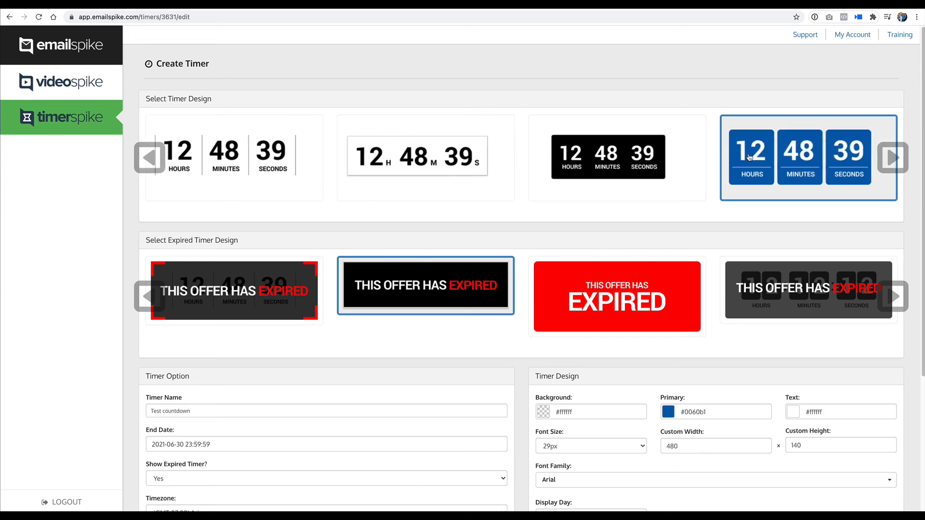
{"action": "scroll", "coordinate": [745, 436], "scroll_direction": "down", "scroll_amount": 3}
{"action": "left_click", "coordinate": [553, 409]}
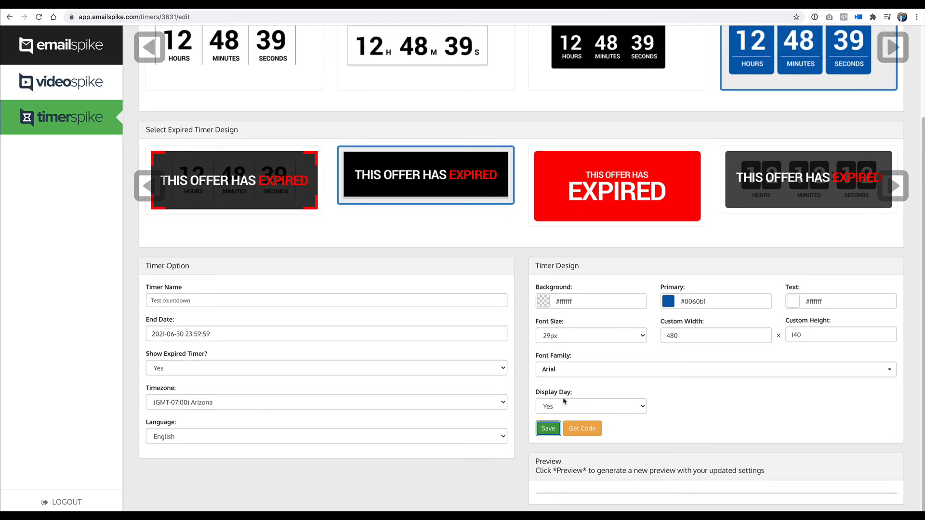
- Get the embed code for the blue timer and copy the email embed code
{"action": "scroll", "coordinate": [564, 401], "scroll_direction": "down", "scroll_amount": 3}
{"action": "left_click", "coordinate": [593, 332]}
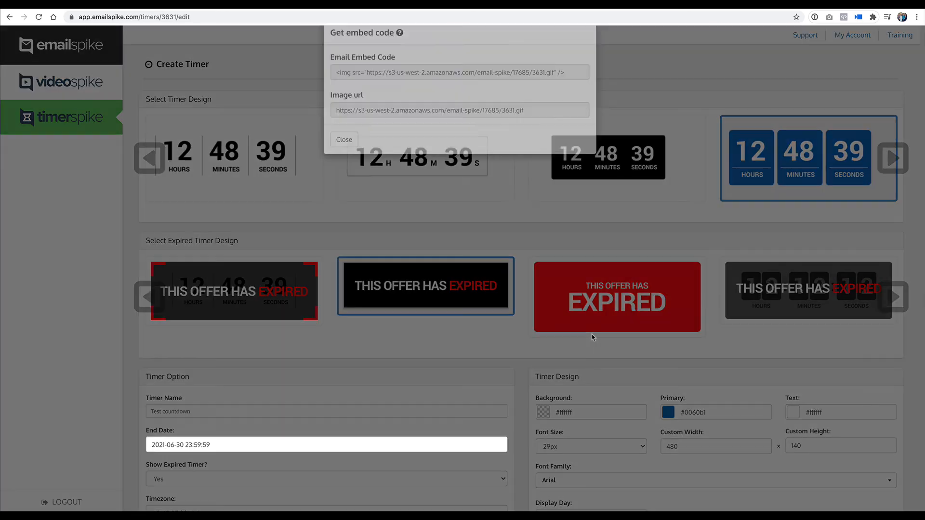
{"action": "right_click", "coordinate": [368, 92]}
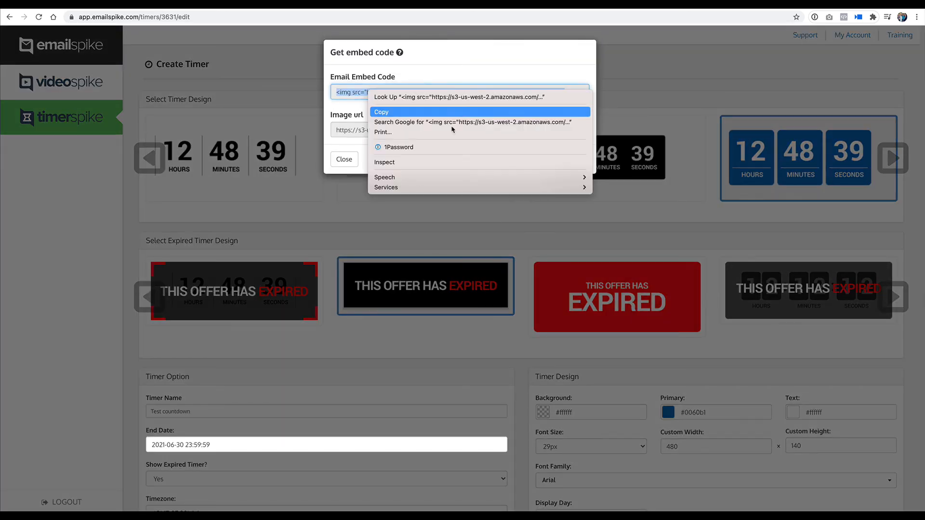
{"action": "left_click", "coordinate": [409, 114]}
- Switch to the Drip email, save it, and preview the updated countdown timer
{"action": "left_click", "coordinate": [394, 17]}
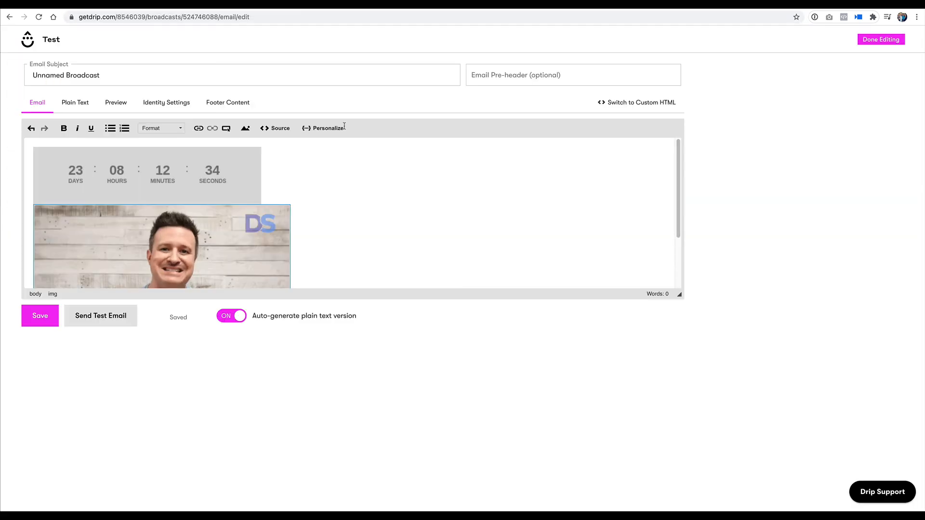
{"action": "left_click", "coordinate": [39, 317]}
{"action": "left_click", "coordinate": [115, 102]}
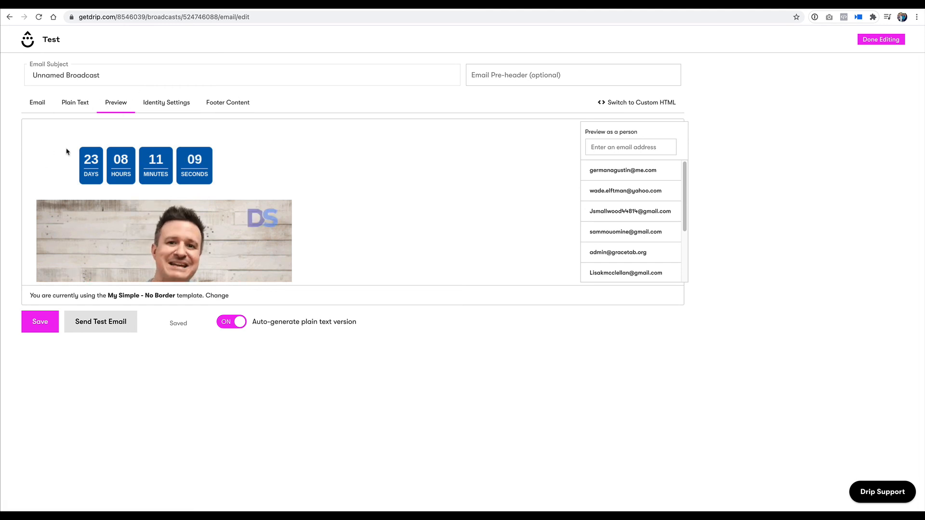
- Back in EmailSpike, close the embed code dialog, set the timer's background to opaque red #d90000, and save the timer
{"action": "left_click", "coordinate": [231, 4]}
{"action": "left_click", "coordinate": [344, 159]}
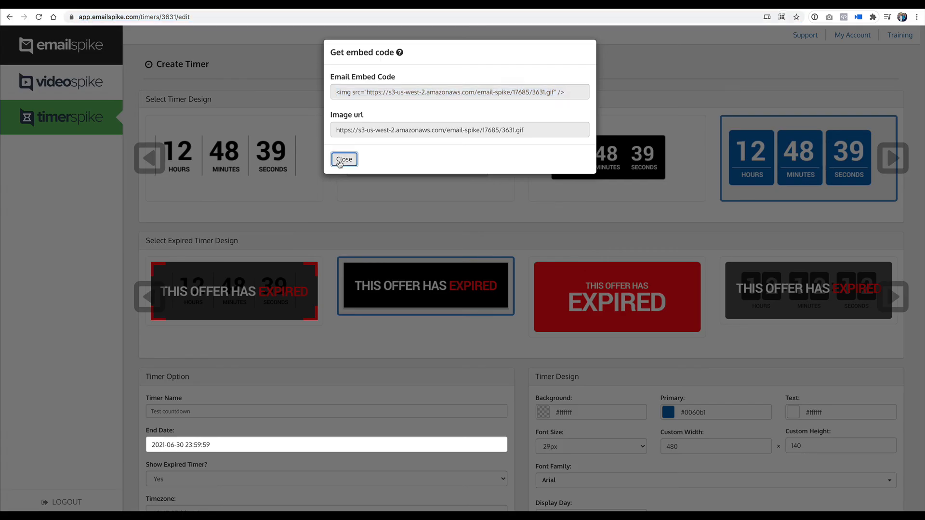
{"action": "left_click", "coordinate": [542, 413]}
{"action": "left_click_drag", "start_coordinate": [574, 441], "coordinate": [609, 431]}
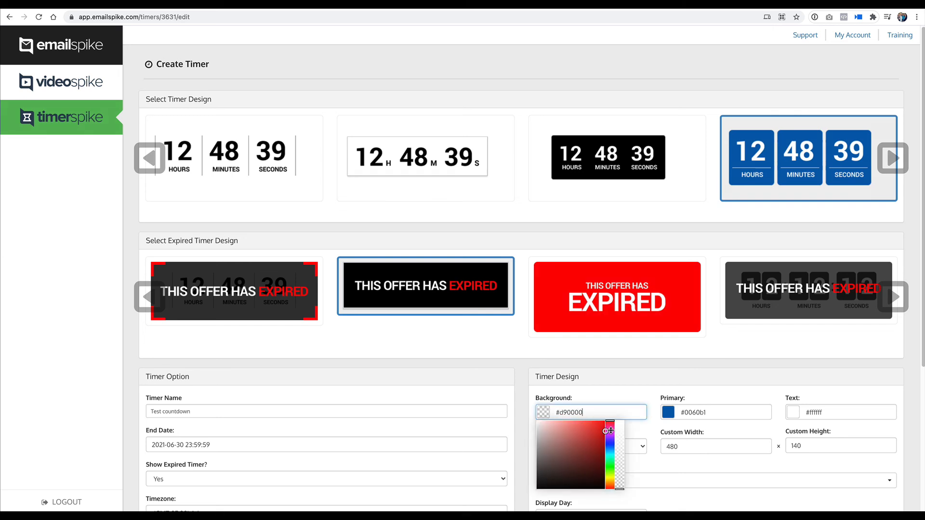
{"action": "left_click", "coordinate": [618, 391]}
{"action": "scroll", "coordinate": [547, 349], "scroll_direction": "down", "scroll_amount": 4}
{"action": "left_click", "coordinate": [548, 332]}
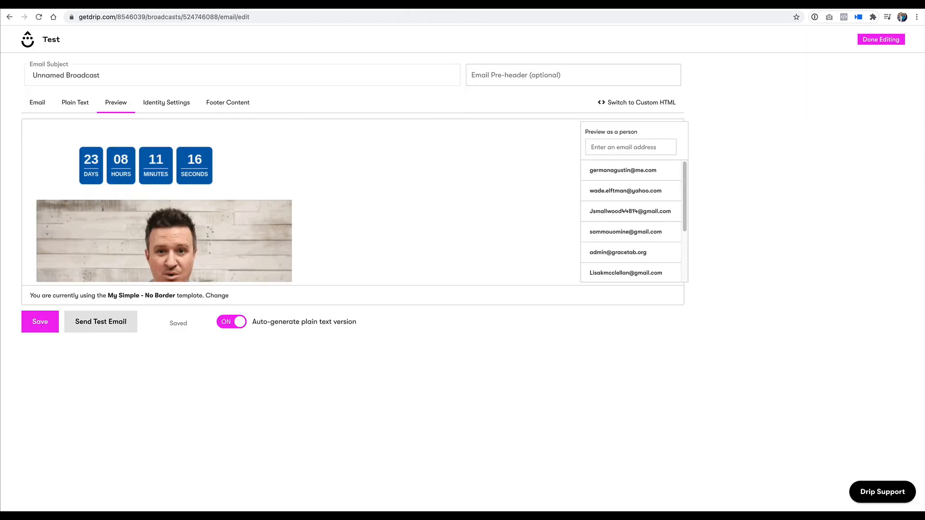
- Save the Drip email to refresh the timer in its preview, and switch back to the TimerSpike page
{"action": "left_click", "coordinate": [25, 321]}
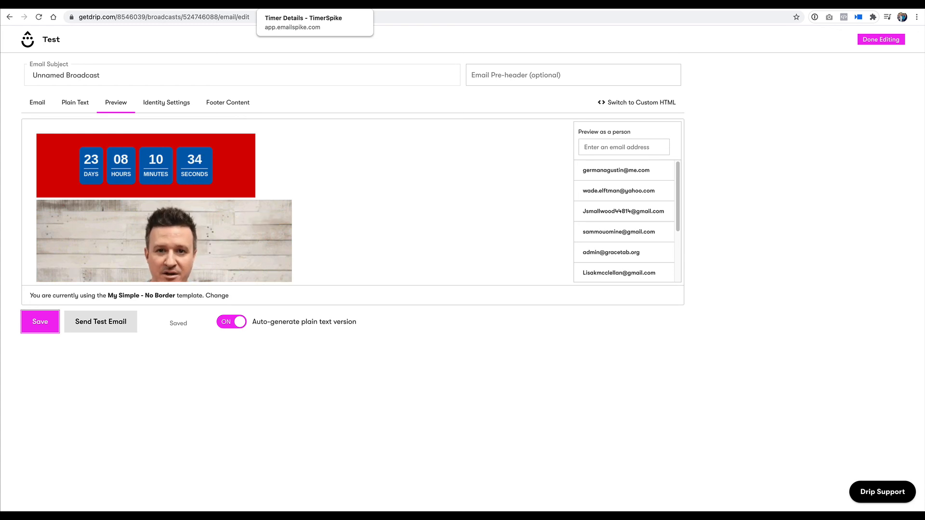
{"action": "left_click", "coordinate": [298, 4]}
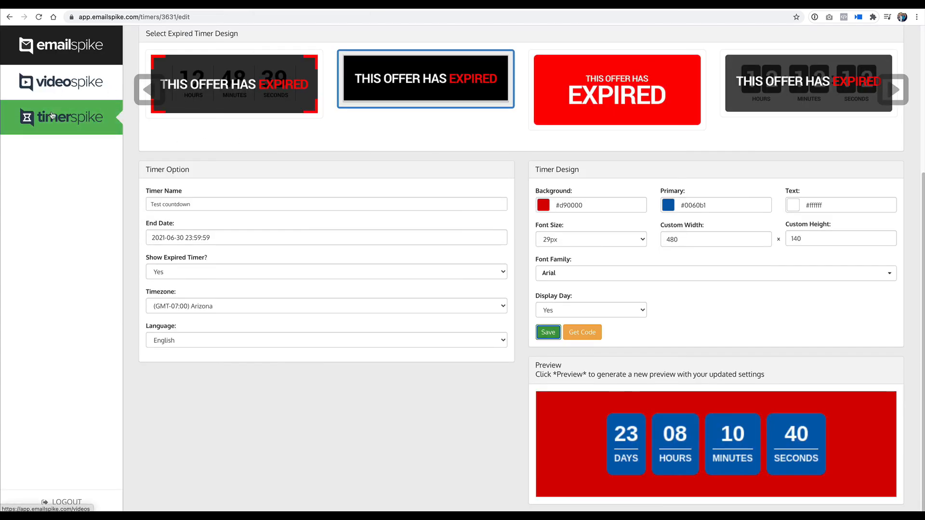